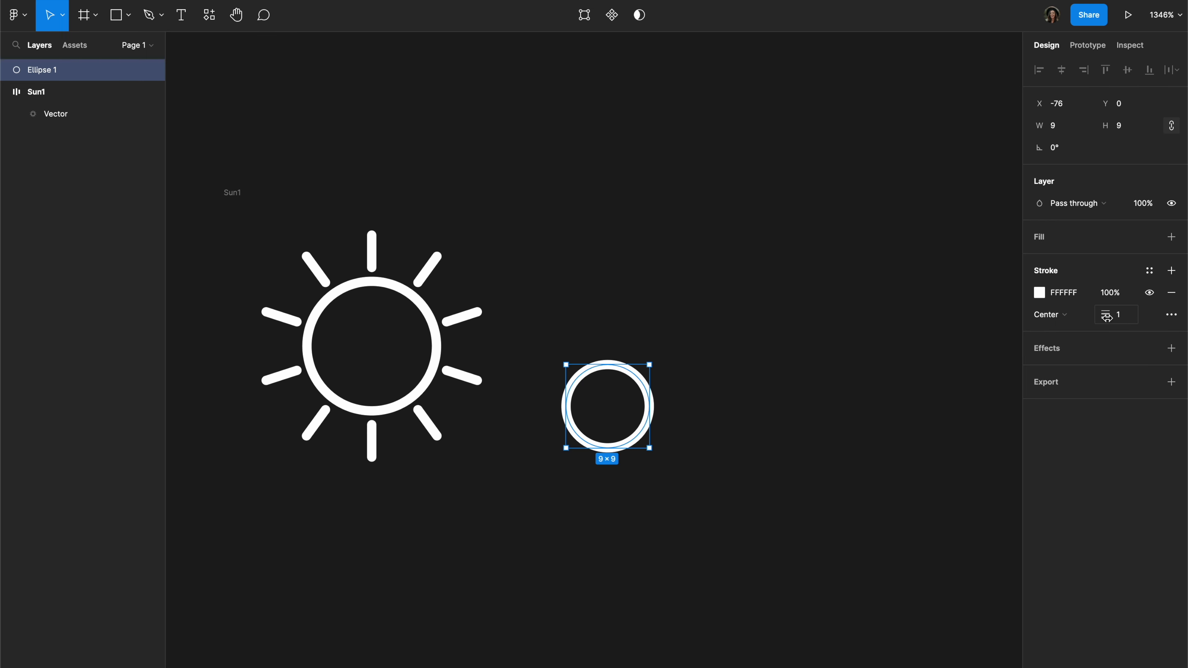
# Step: Duplicate the 9 × 9 circle into three overlapping copies sized 11, 9 and 8, arranging all four as a cloud shape
pyautogui.moveTo(599, 384); pyautogui.dragTo(669, 311)
pyautogui.moveTo(695, 381); pyautogui.dragTo(770, 431)
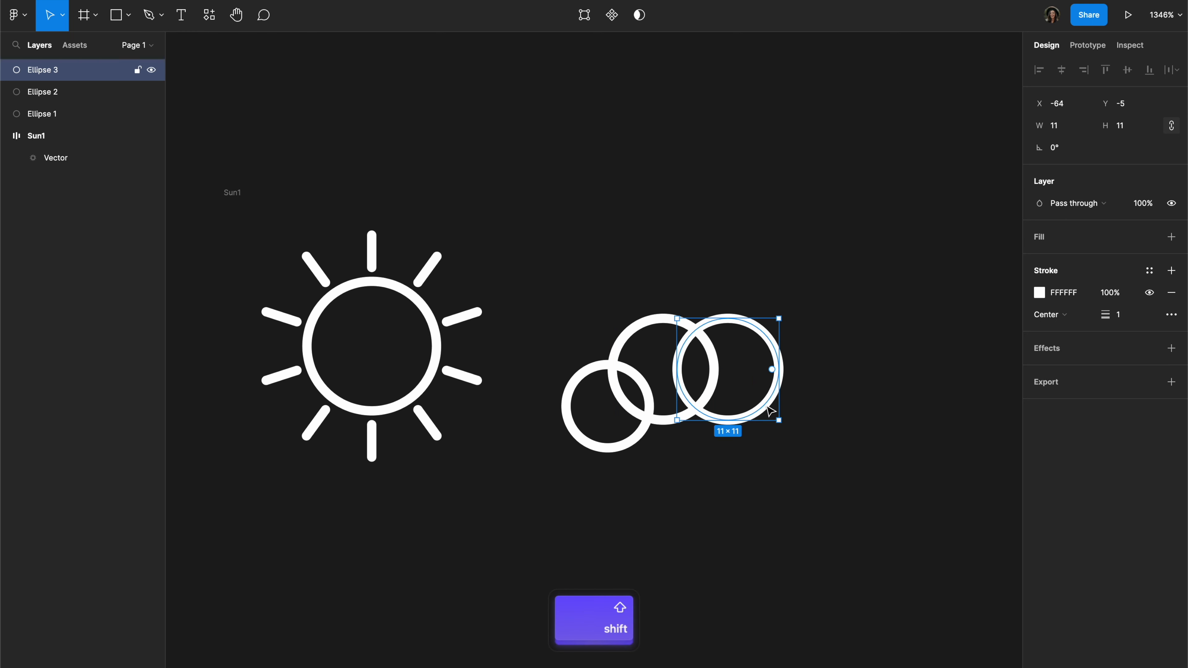
pyautogui.moveTo(767, 330); pyautogui.dragTo(804, 396)
pyautogui.moveTo(724, 365); pyautogui.dragTo(728, 373)
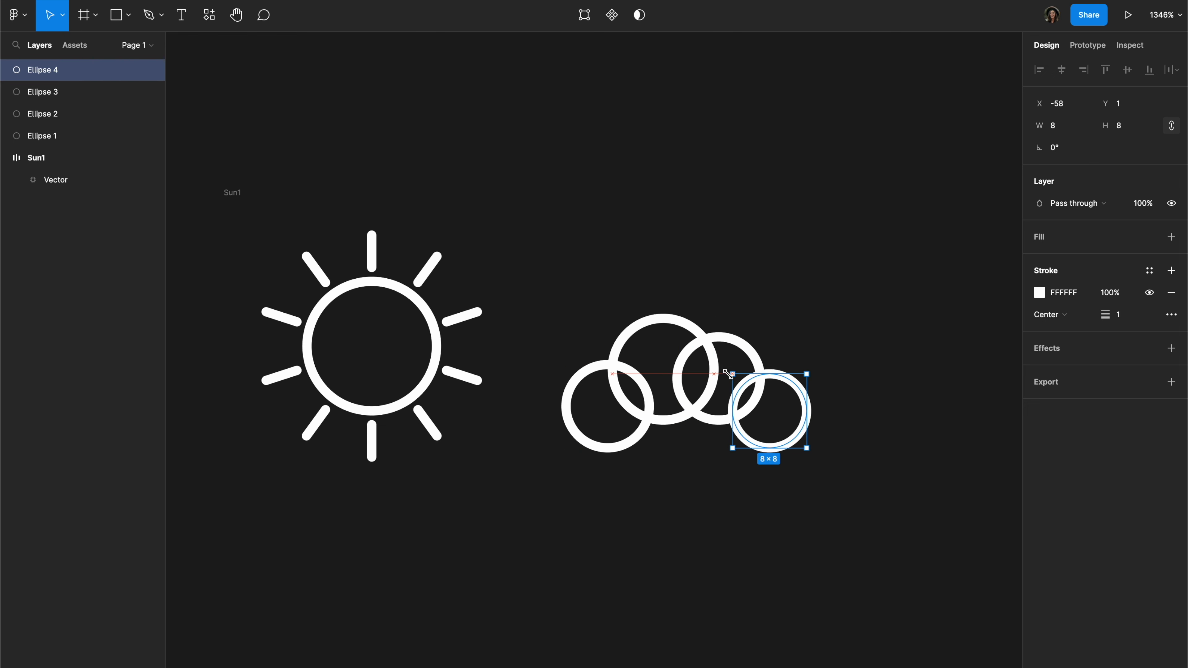
pyautogui.moveTo(800, 400); pyautogui.dragTo(793, 402)
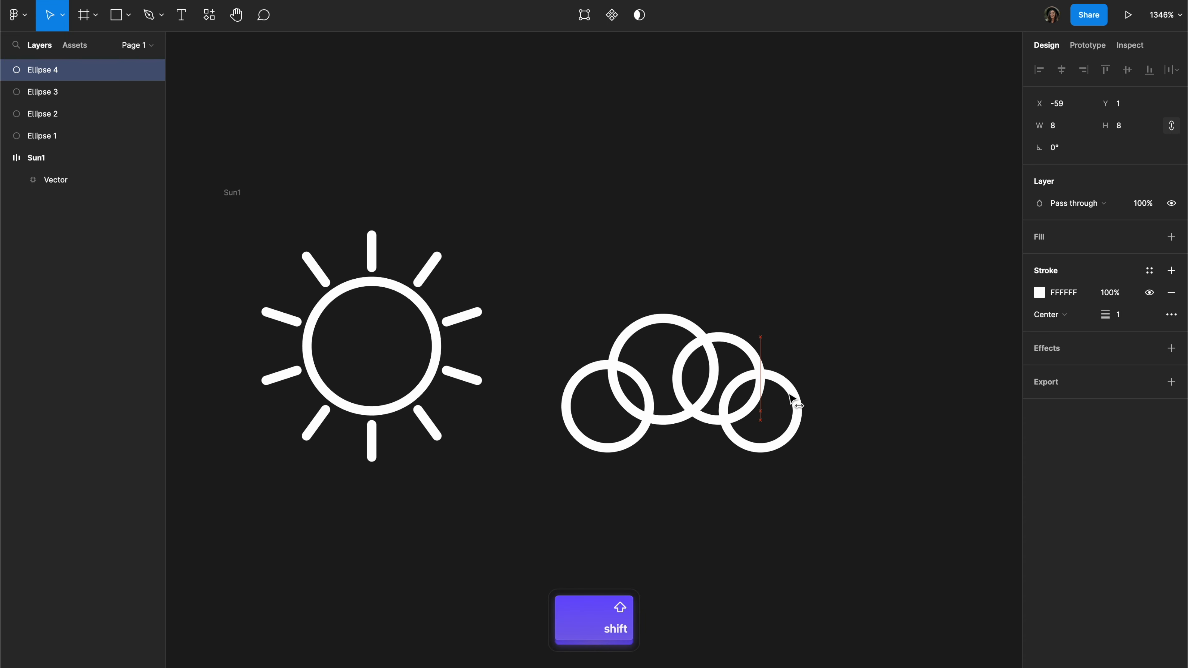
pyautogui.click(856, 433)
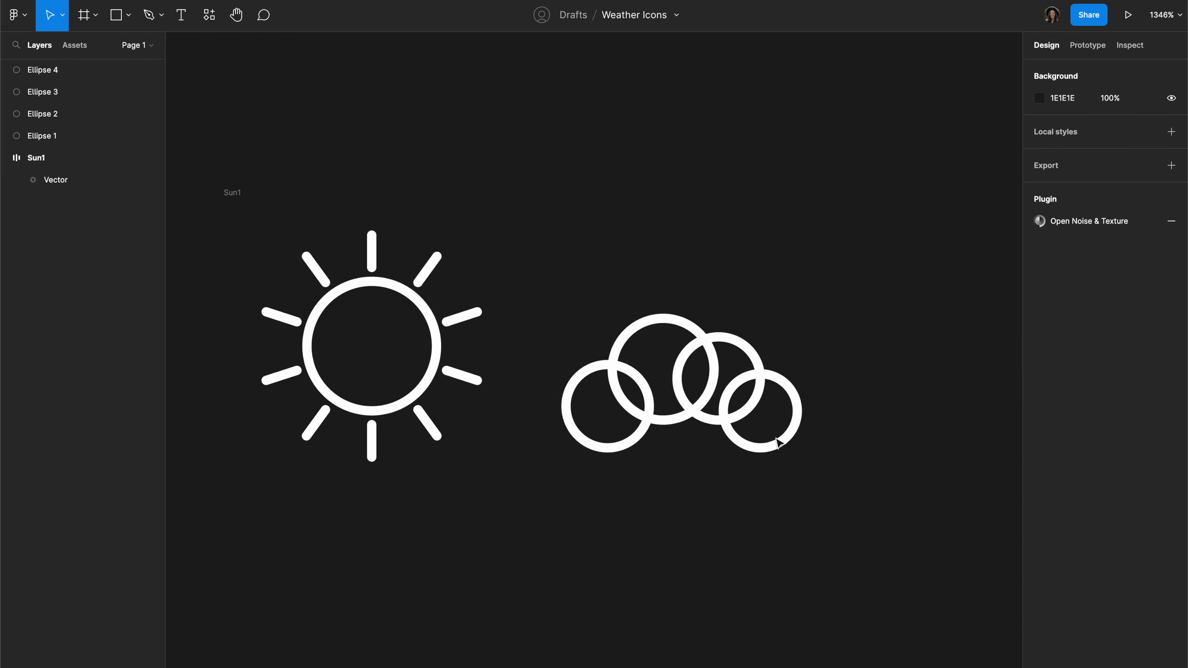
# Step: Flatten the four overlapping circles into a single vector and enter its point editing mode
pyautogui.moveTo(887, 494); pyautogui.dragTo(553, 323)
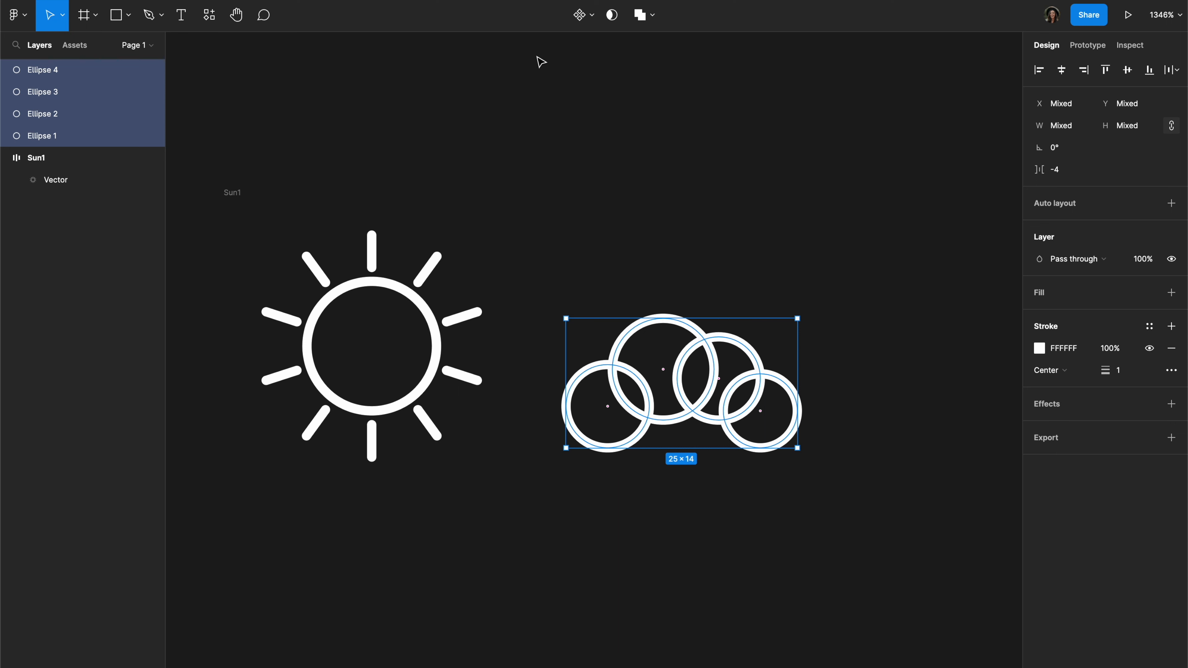
pyautogui.press('super+e')
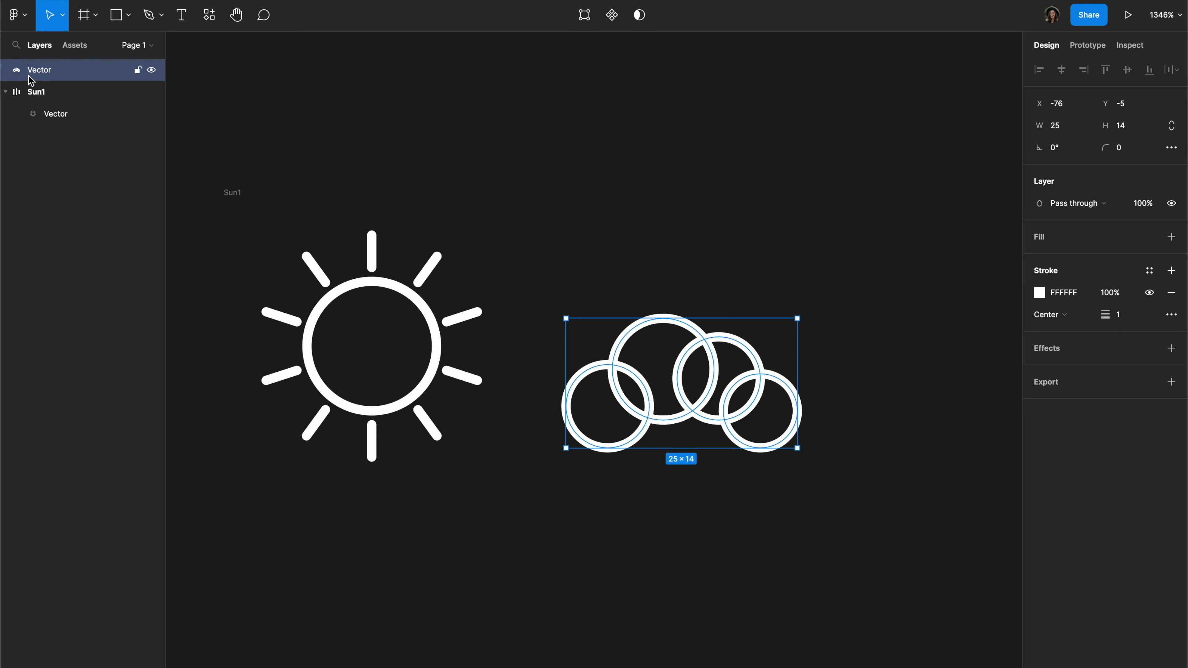
pyautogui.press('Return')
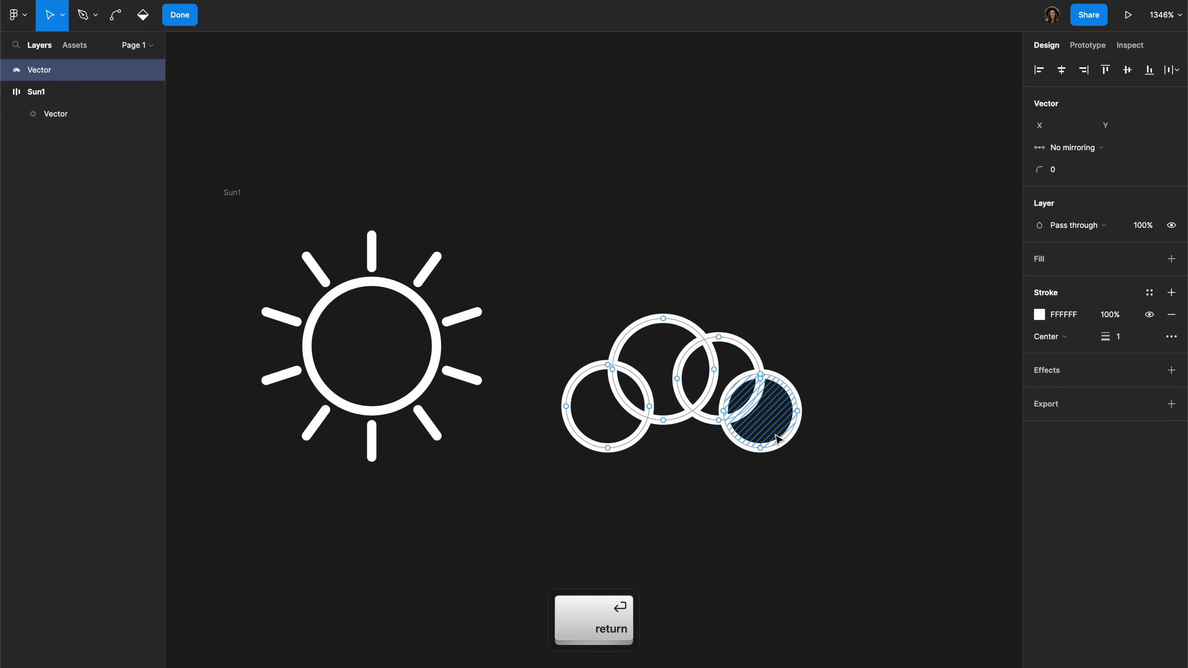
# Step: Draw a straight horizontal path segment joining the lowest points of the two outer circles as the cloud's base
pyautogui.scroll(5, 742, 433)
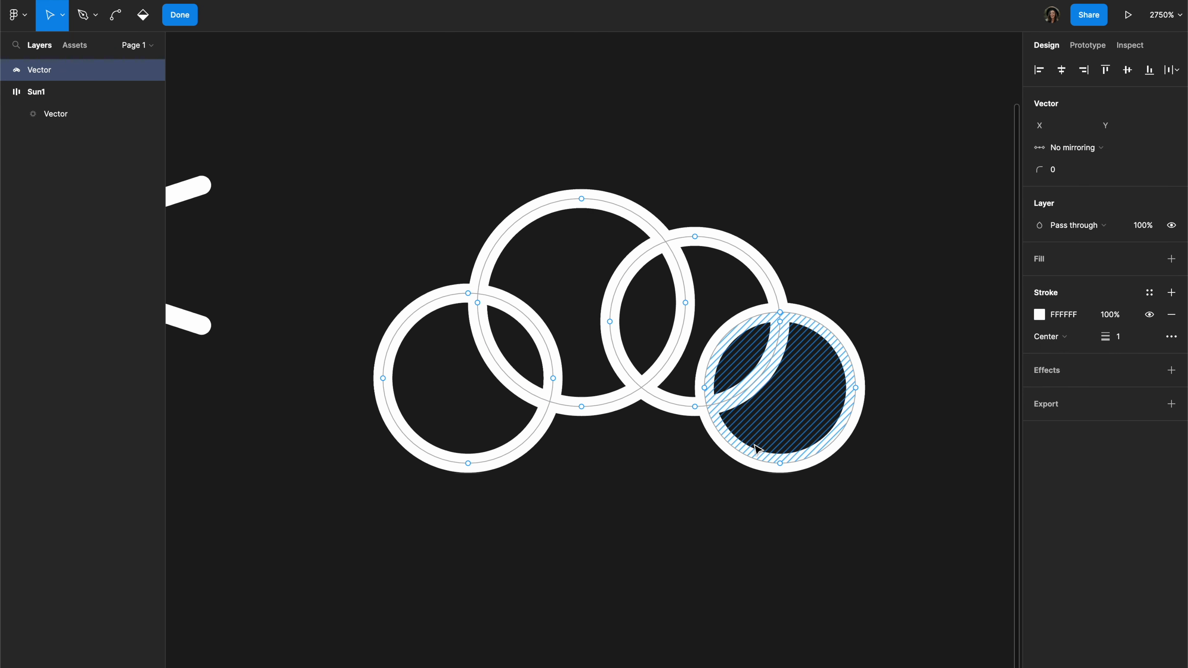
pyautogui.press('p')
pyautogui.click(779, 464)
pyautogui.press('shift')
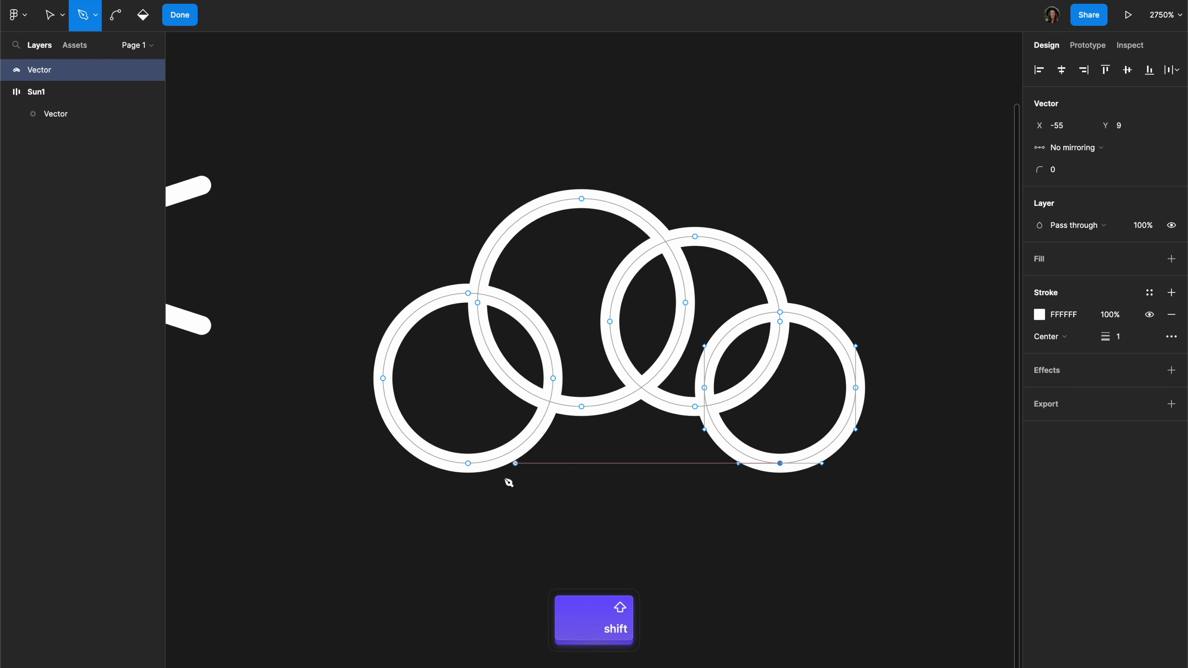
pyautogui.click(468, 463)
# Step: Add vector points at the three upper intersections where neighbouring circles cross along the cloud's outer contour
pyautogui.click(477, 303)
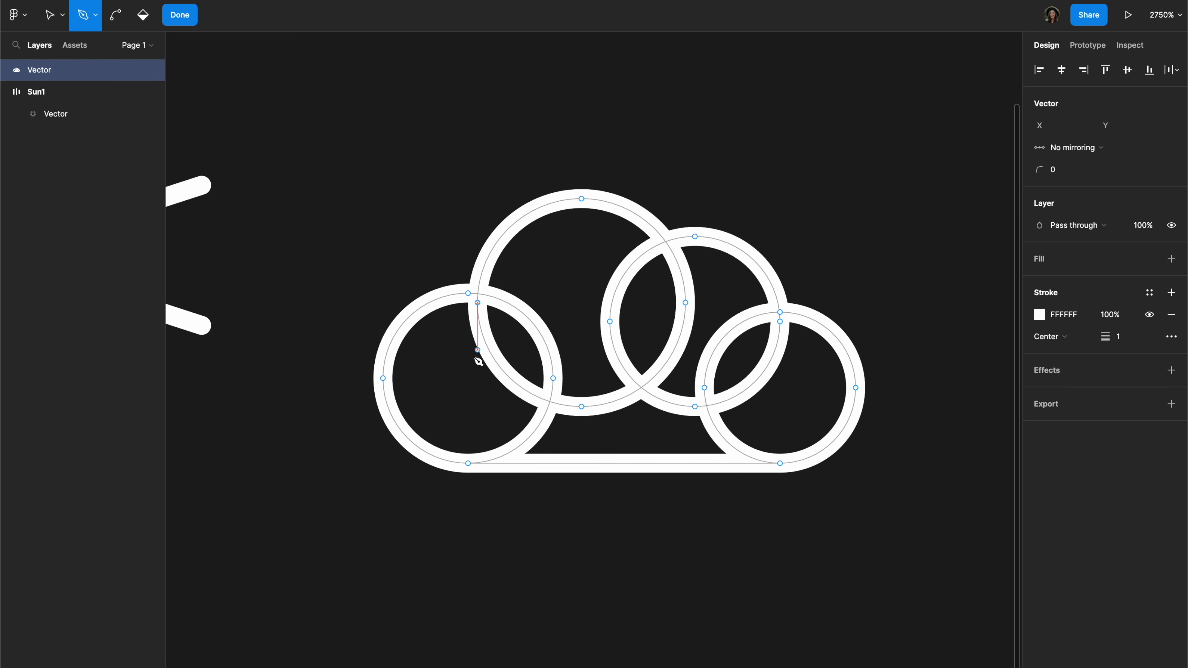
pyautogui.click(478, 295)
pyautogui.press('Escape')
pyautogui.click(666, 242)
pyautogui.press('Escape')
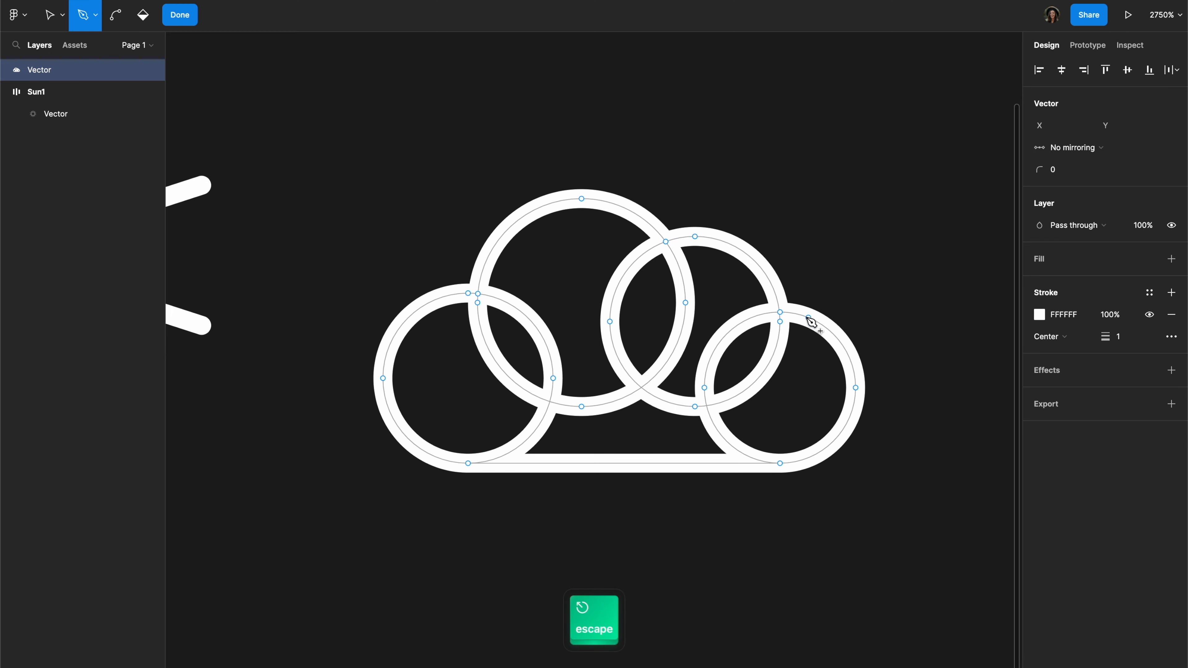
pyautogui.scroll(10, 810, 319)
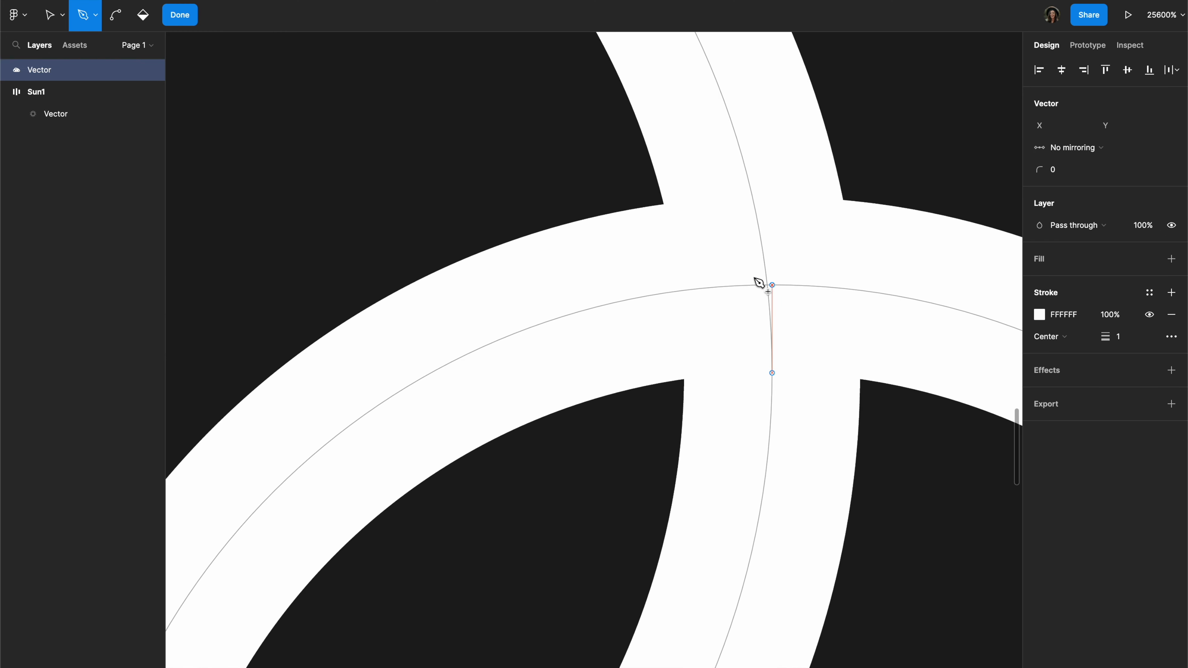
pyautogui.click(768, 285)
pyautogui.press('Escape')
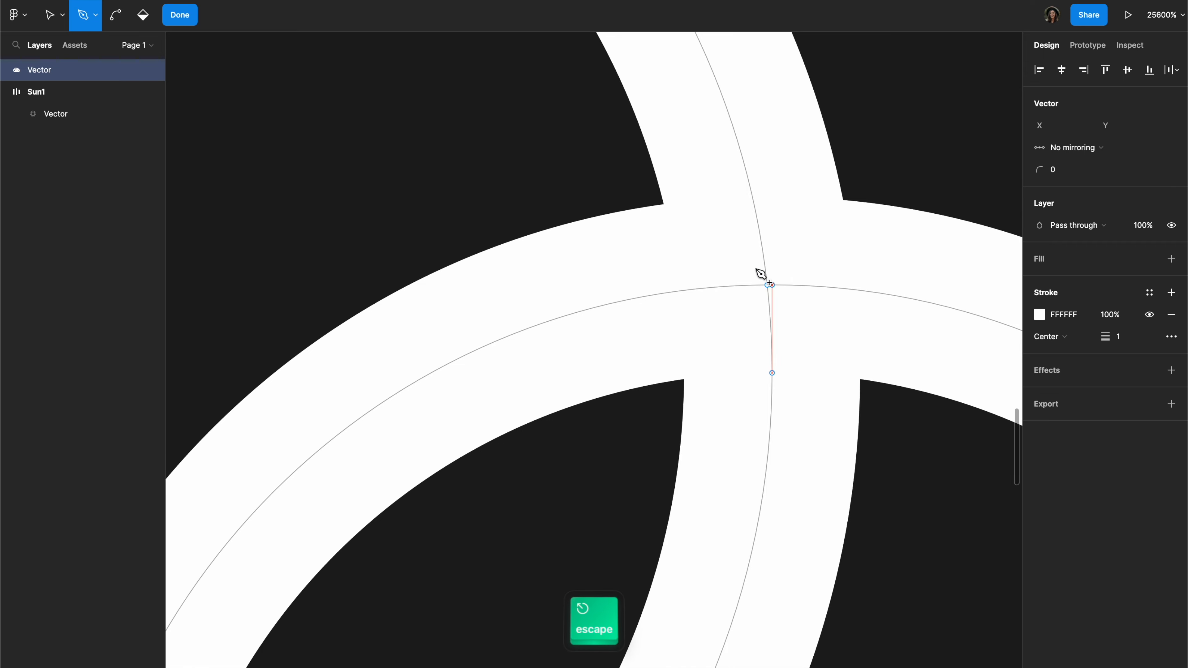
# Step: Delete all inner arc segments and leftover stubs so only the outer cloud contour remains, and finish editing the vector
pyautogui.scroll(-8, 729, 262)
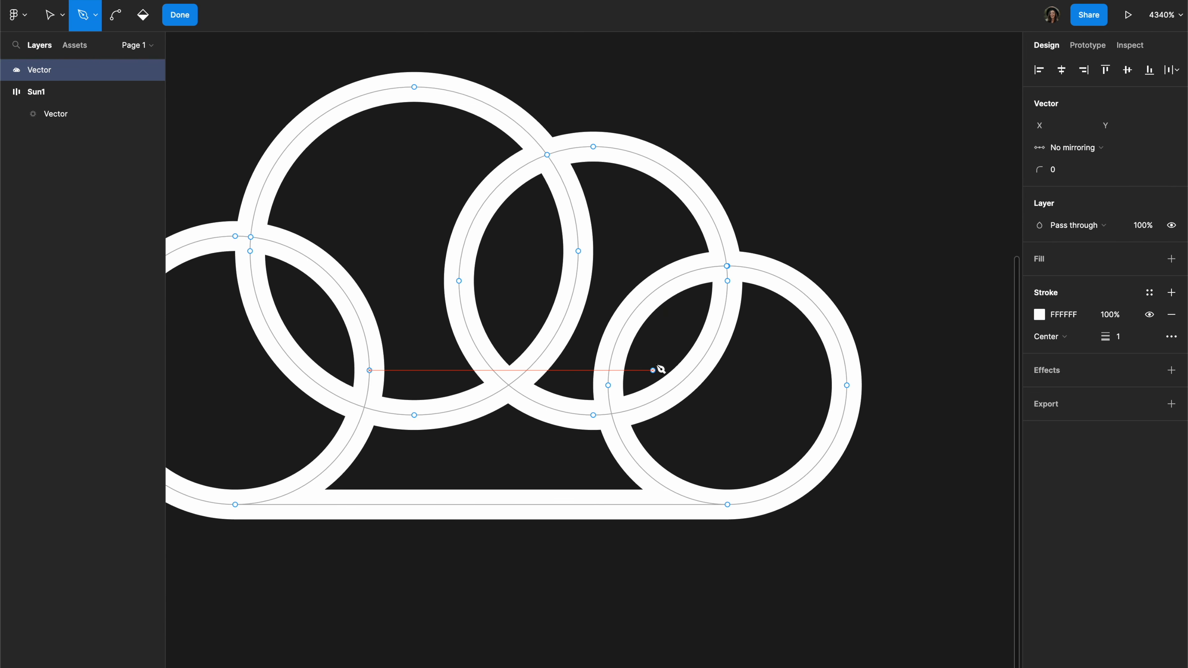
pyautogui.scroll(-3, 661, 370)
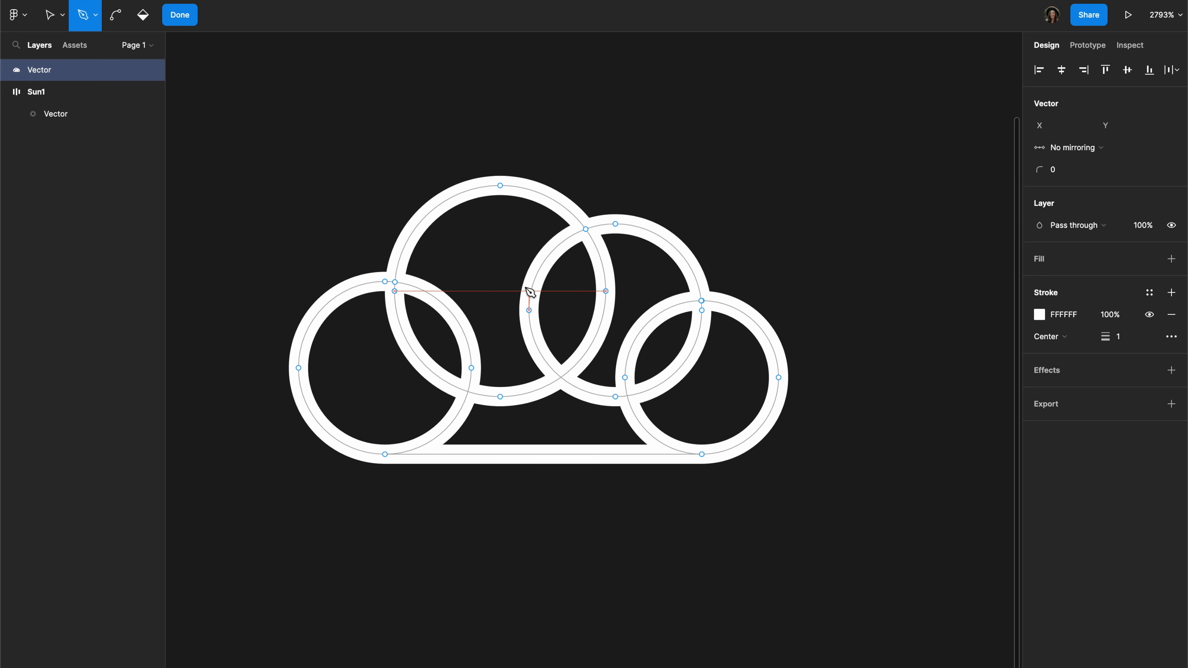
pyautogui.press('v')
pyautogui.click(536, 281)
pyautogui.press('BackSpace')
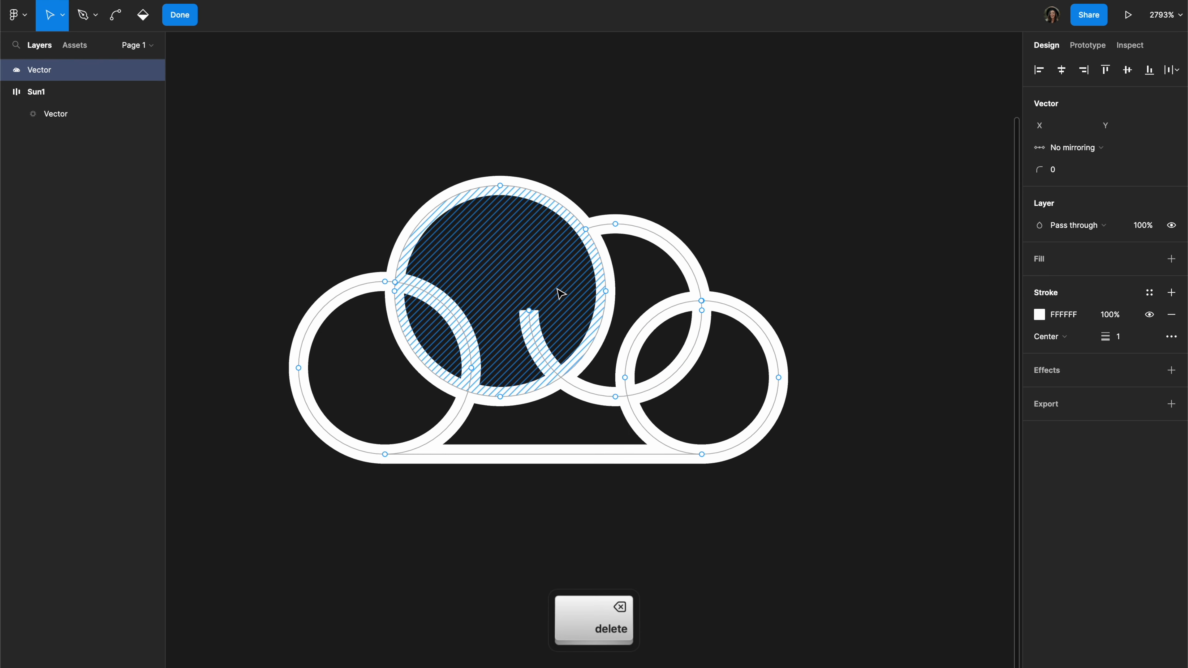
pyautogui.click(600, 261)
pyautogui.press('BackSpace')
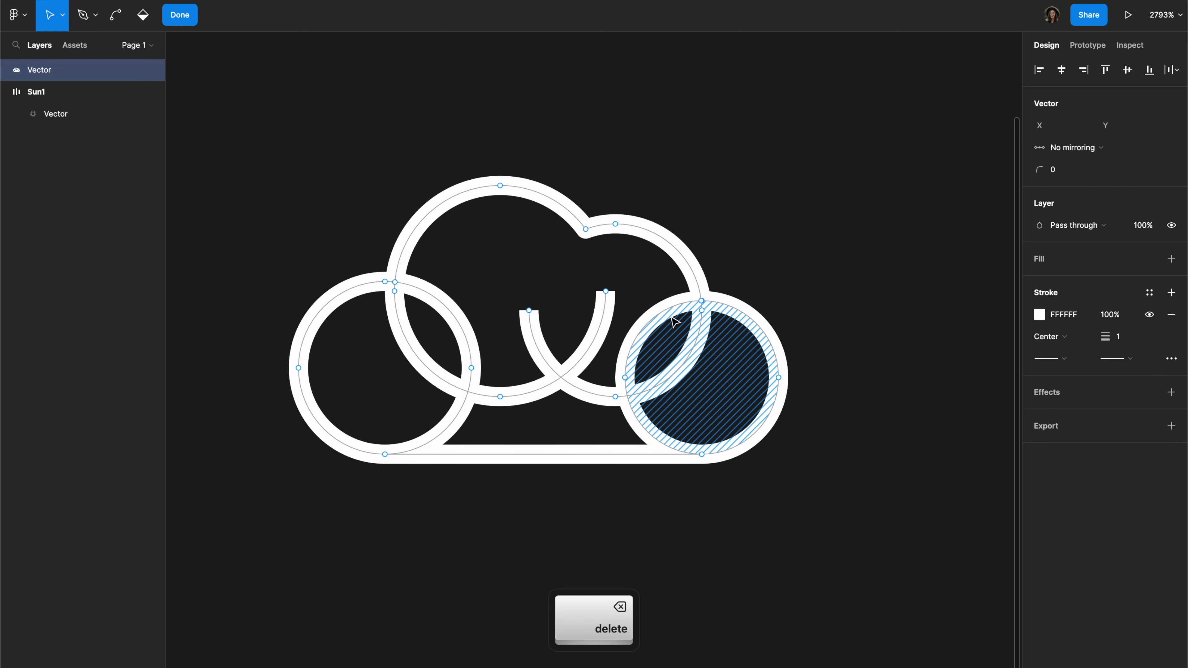
pyautogui.click(650, 324)
pyautogui.press('BackSpace')
pyautogui.click(595, 331)
pyautogui.press('BackSpace')
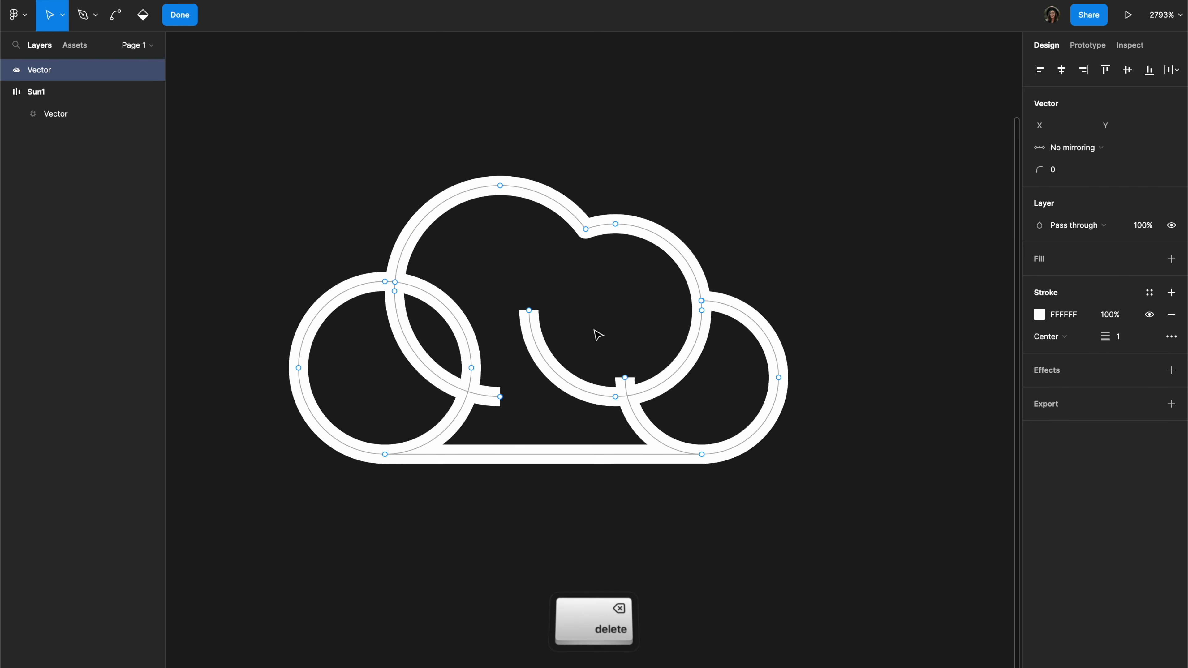
pyautogui.click(523, 342)
pyautogui.press('BackSpace')
pyautogui.click(400, 345)
pyautogui.press('BackSpace')
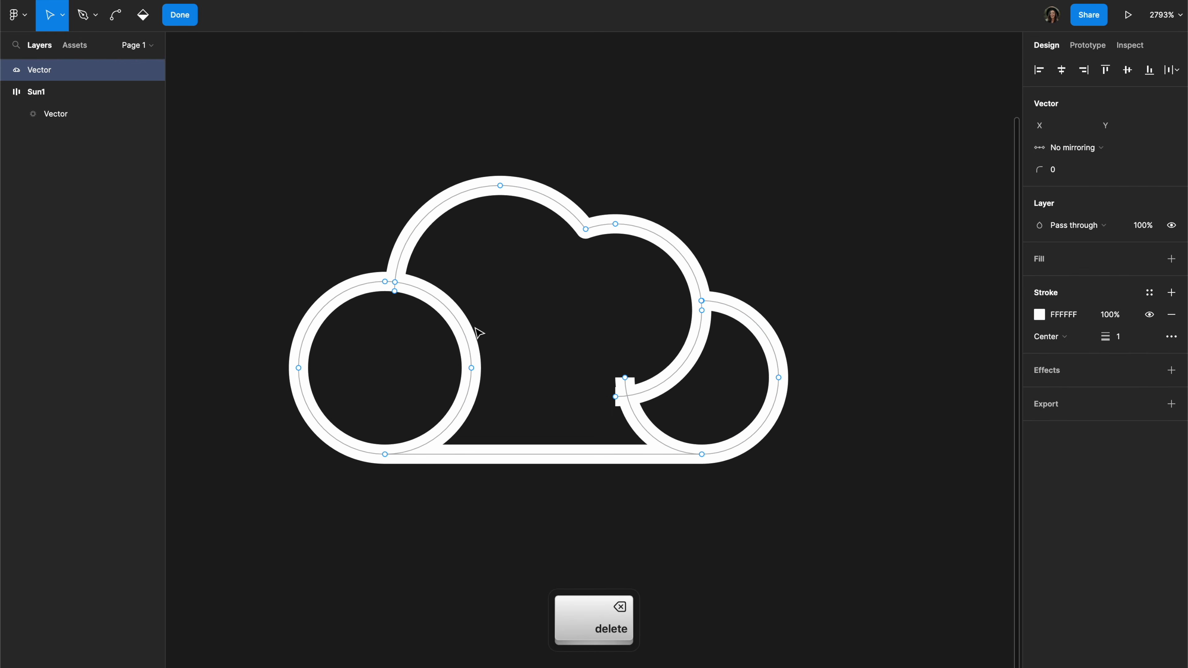
pyautogui.click(474, 330)
pyautogui.press('BackSpace')
pyautogui.click(466, 411)
pyautogui.press('BackSpace')
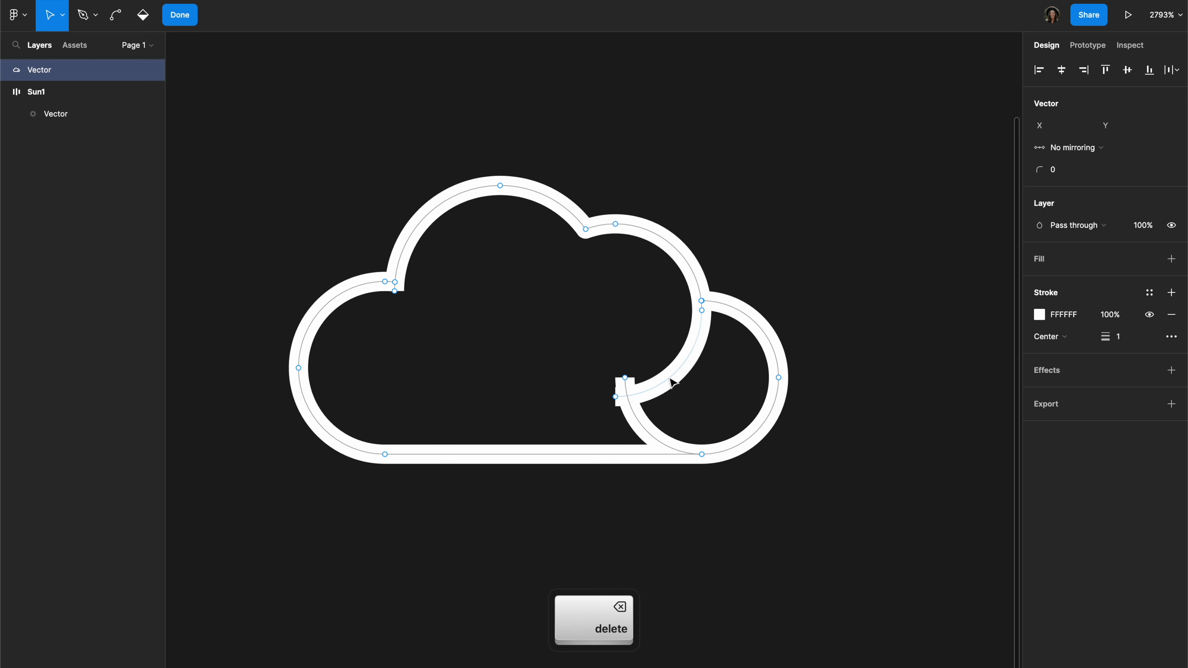
pyautogui.click(671, 382)
pyautogui.press('BackSpace')
pyautogui.click(630, 412)
pyautogui.press('BackSpace')
pyautogui.click(703, 309)
pyautogui.press('BackSpace')
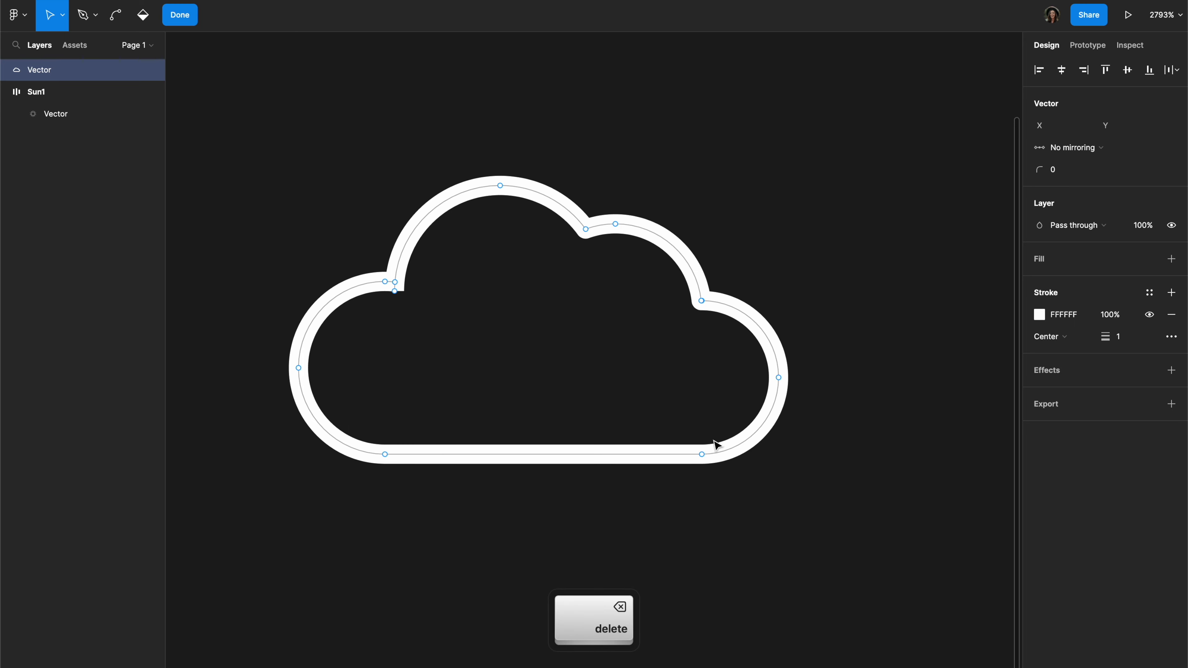
pyautogui.click(945, 408)
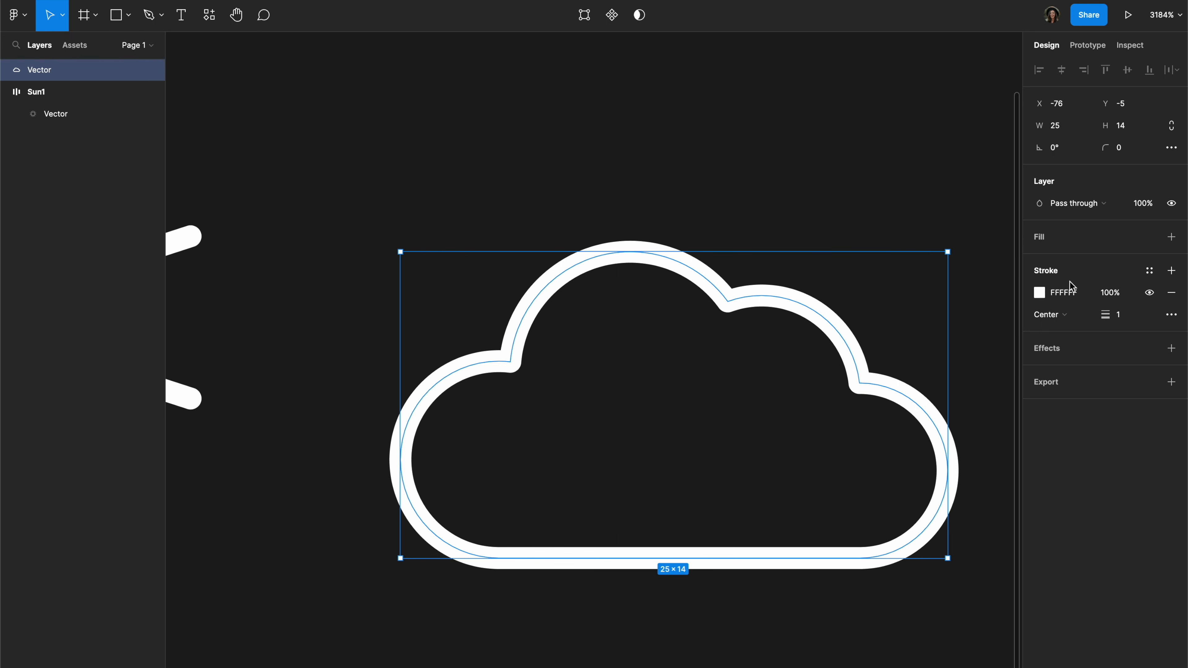
# Step: Try the Inside and Outside stroke alignments on the cloud and return it to Center
pyautogui.click(1065, 316)
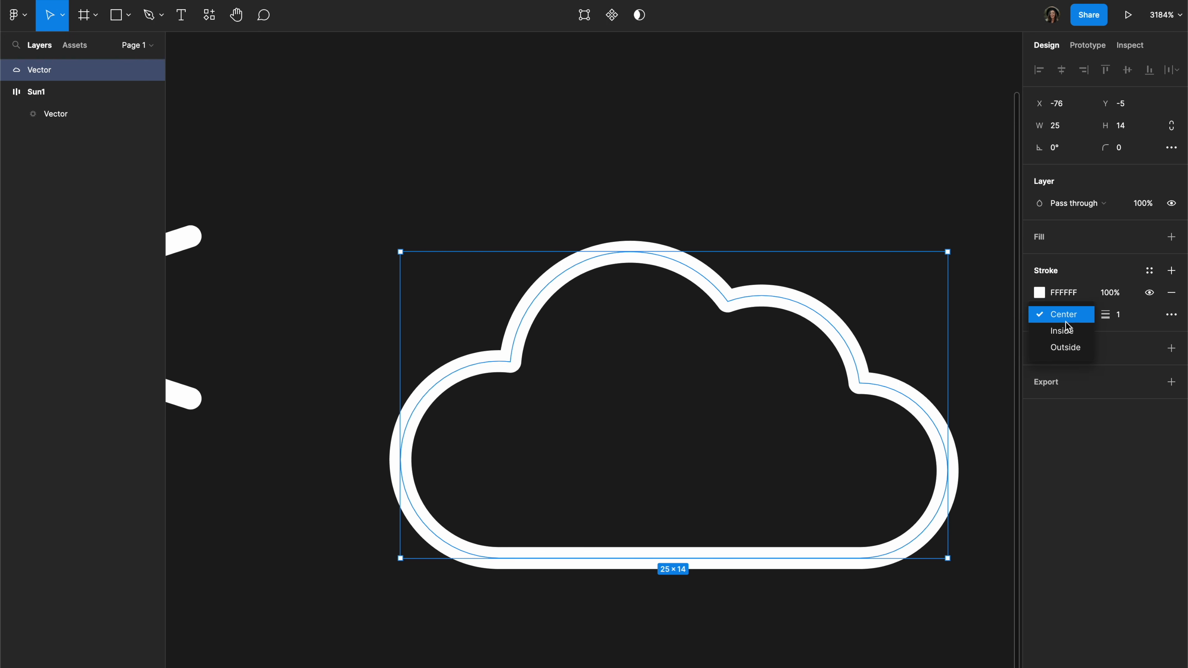
pyautogui.click(1063, 328)
pyautogui.click(1058, 318)
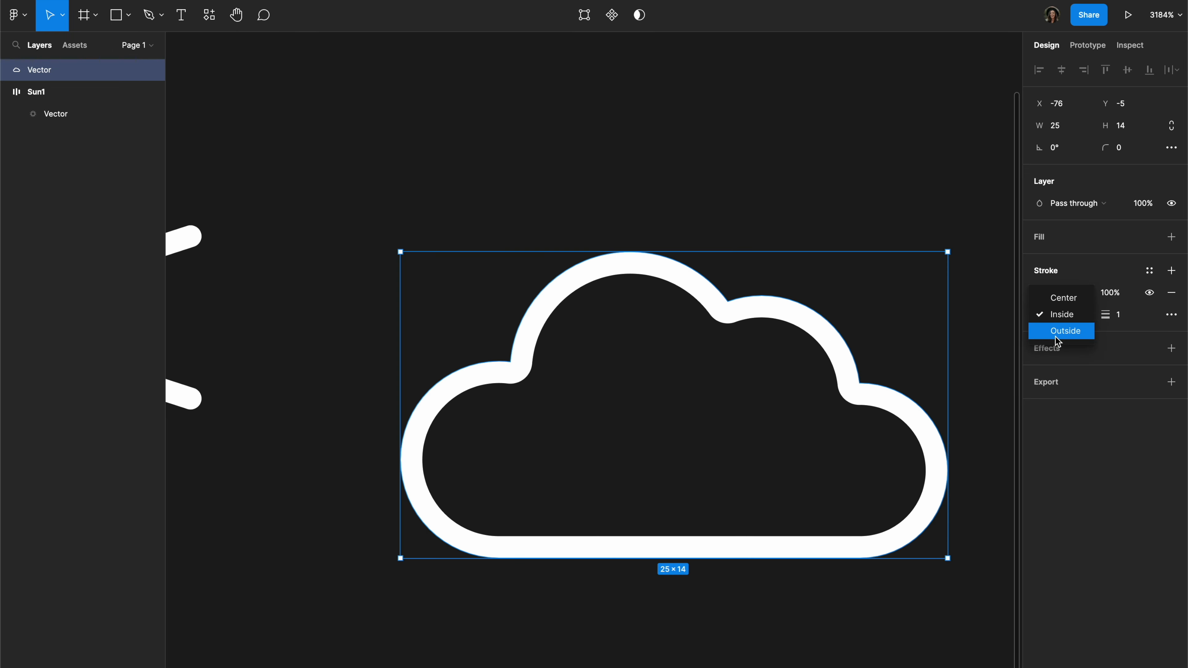
pyautogui.click(1056, 336)
pyautogui.click(1057, 315)
pyautogui.click(1052, 276)
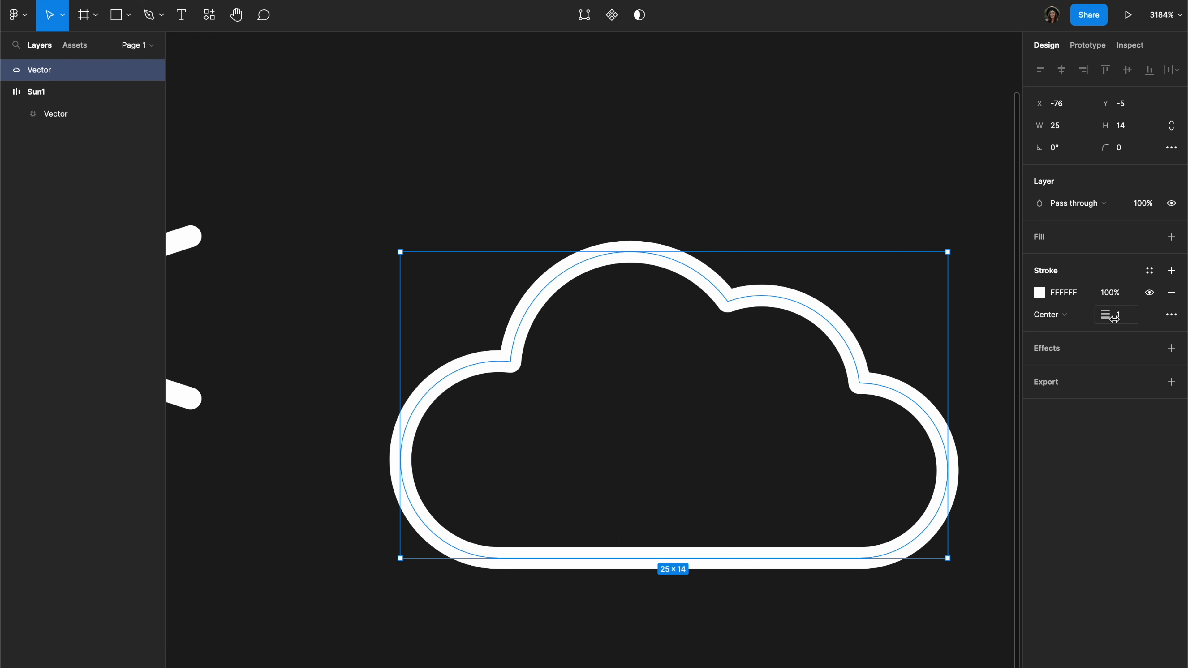
# Step: Check the join style in the cloud's advanced stroke settings
pyautogui.click(1171, 314)
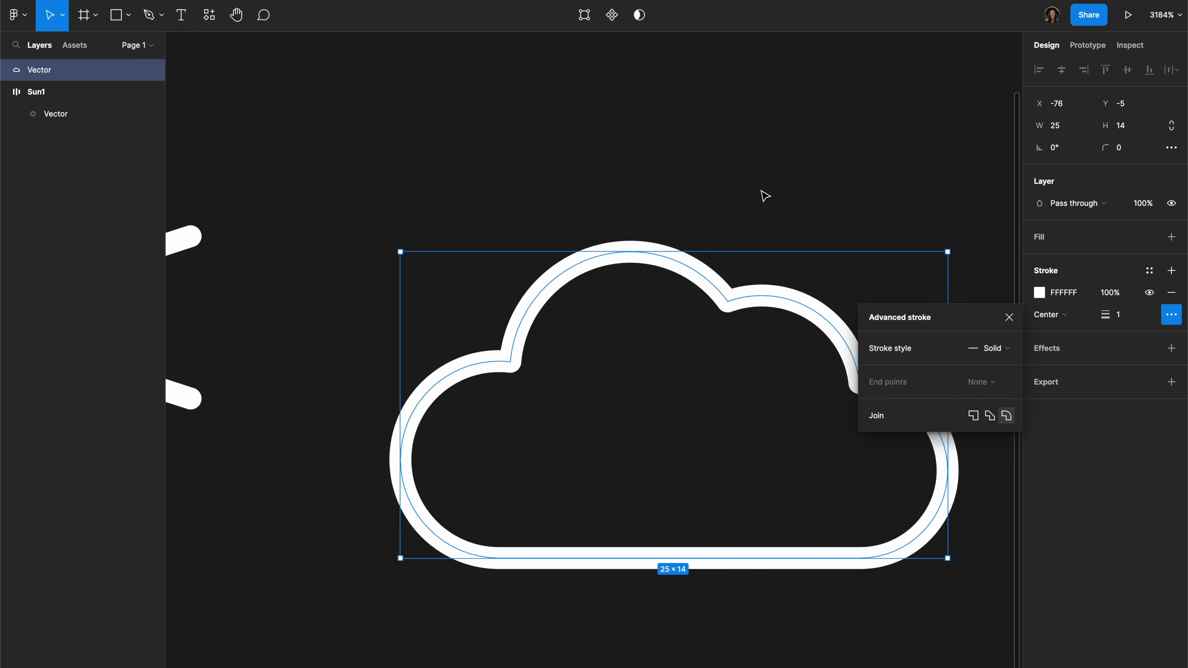
pyautogui.click(634, 300)
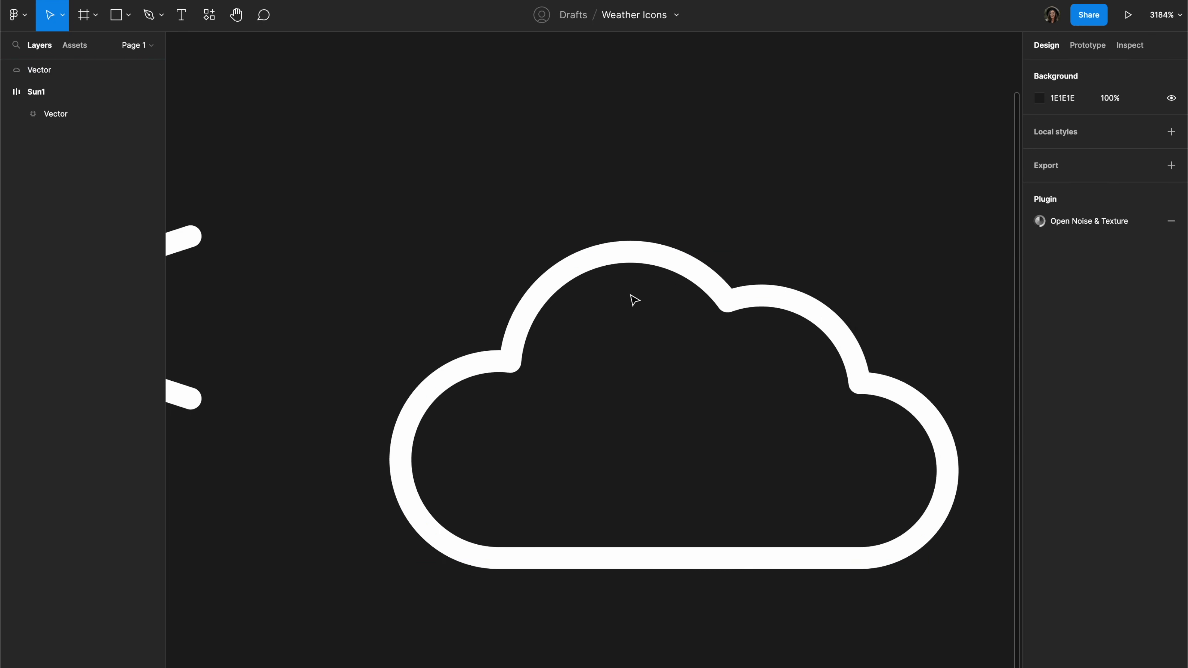
pyautogui.scroll(-2, 869, 303)
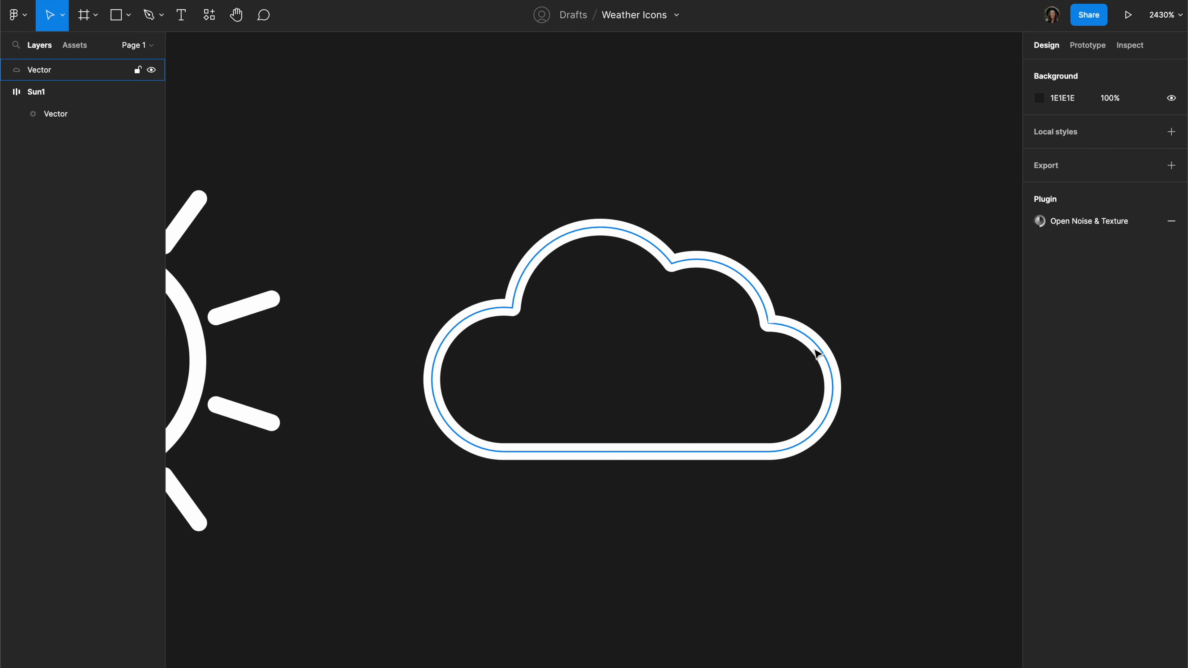
# Step: Scale the cloud proportionally to a width of 24
pyautogui.click(798, 344)
pyautogui.scroll(-1, 799, 343)
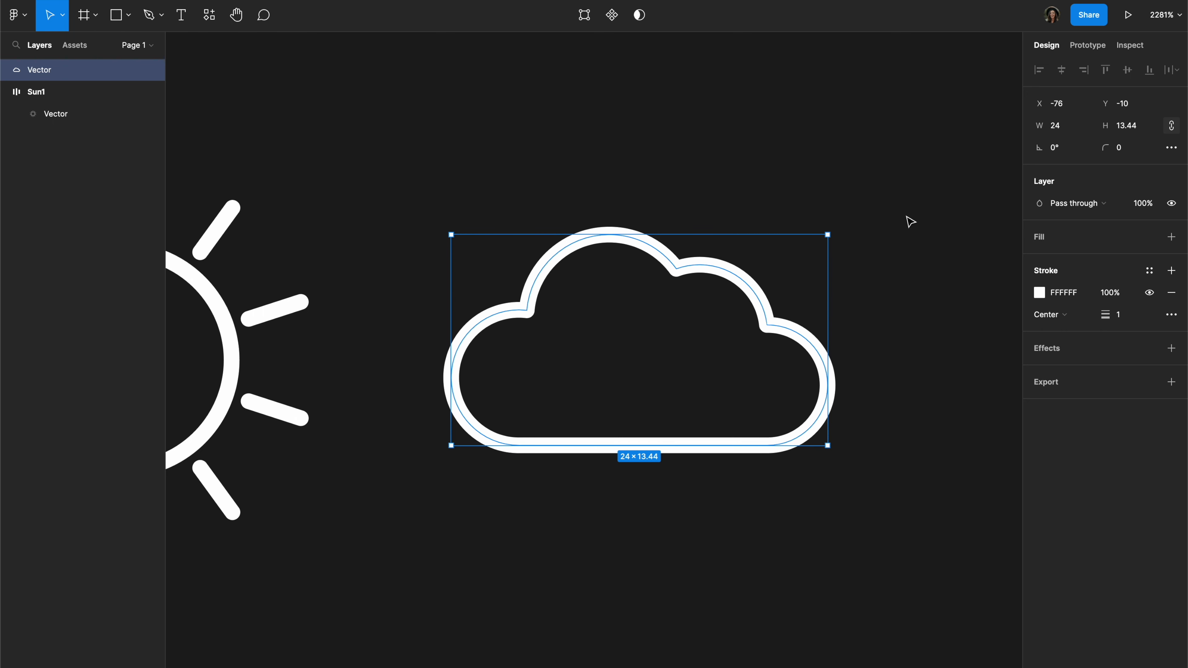
# Step: Duplicate the cloud and place the copy beside the original, on the side away from the sun
pyautogui.moveTo(844, 334); pyautogui.dragTo(776, 324)
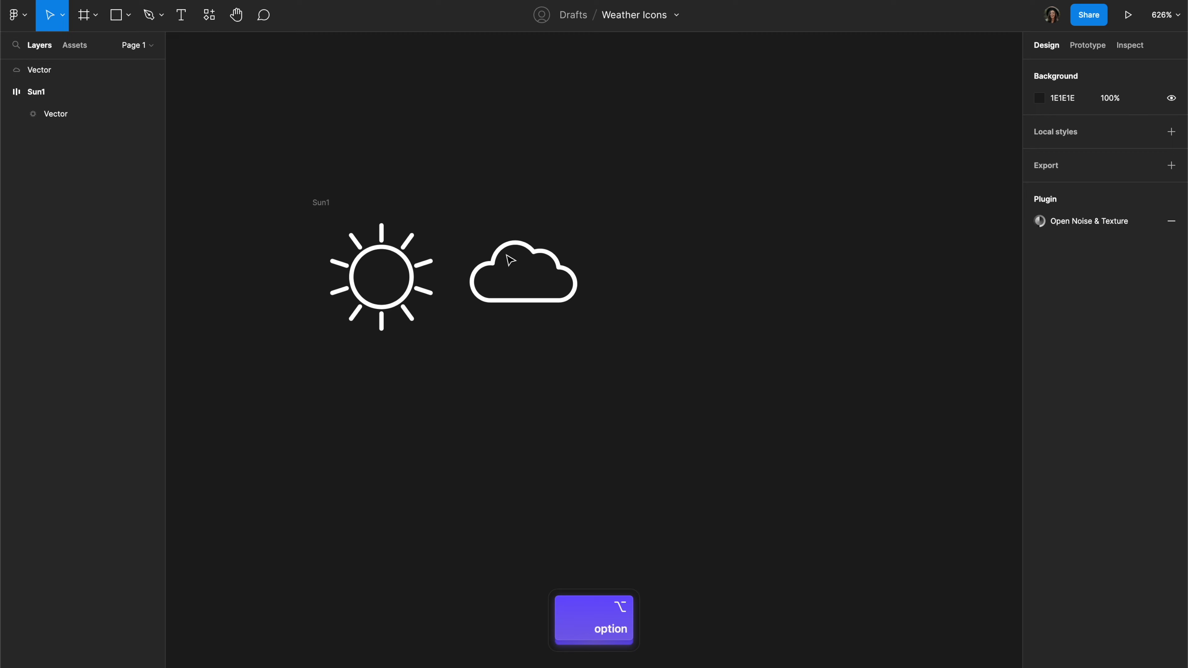
pyautogui.moveTo(511, 259); pyautogui.dragTo(661, 253)
pyautogui.click(580, 385)
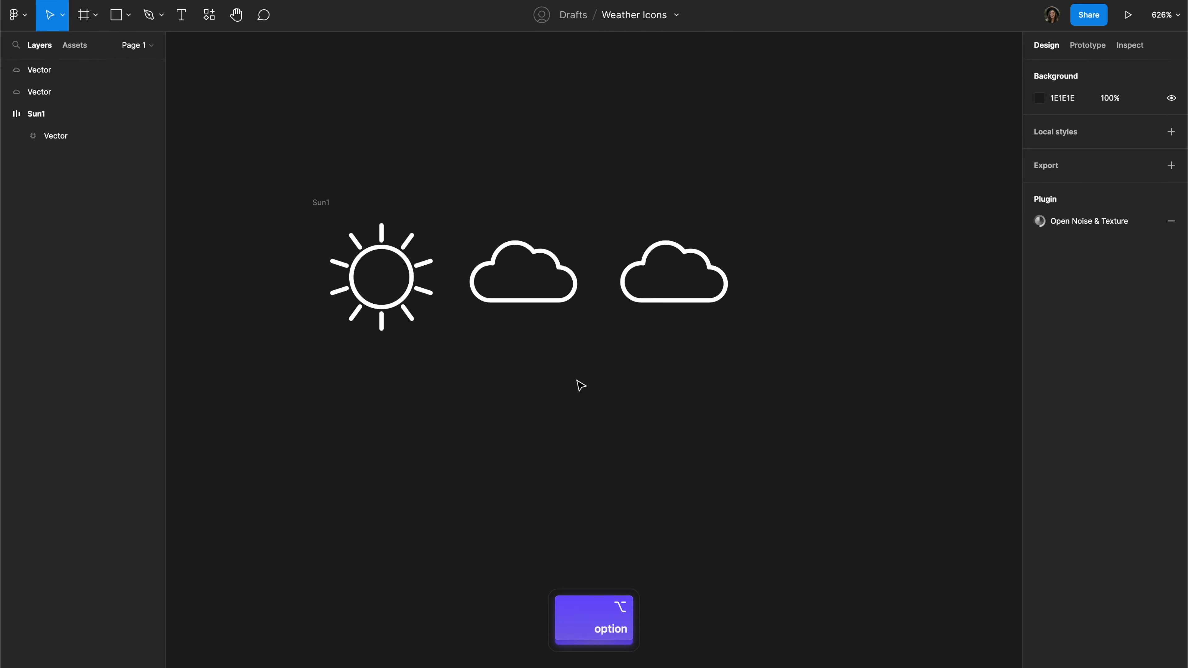
# Step: Draw a 4 × 4 square below the duplicated cloud
pyautogui.scroll(5, 771, 263)
pyautogui.hscroll(5, 771, 268)
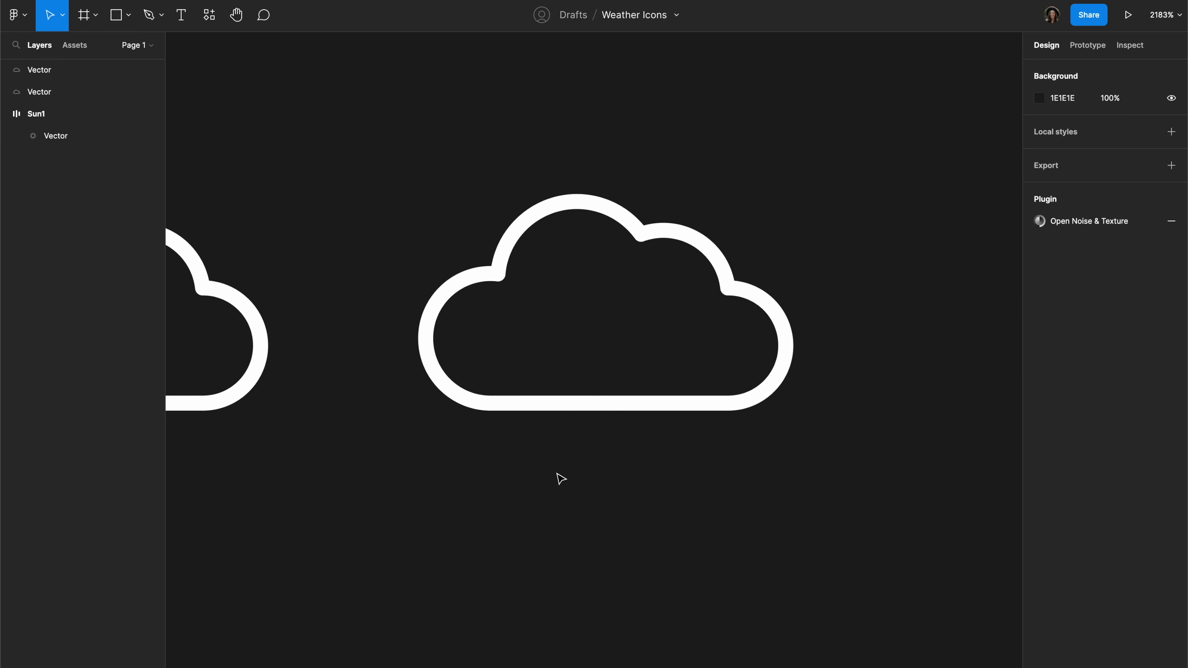
pyautogui.press('r')
pyautogui.moveTo(517, 442); pyautogui.dragTo(562, 544)
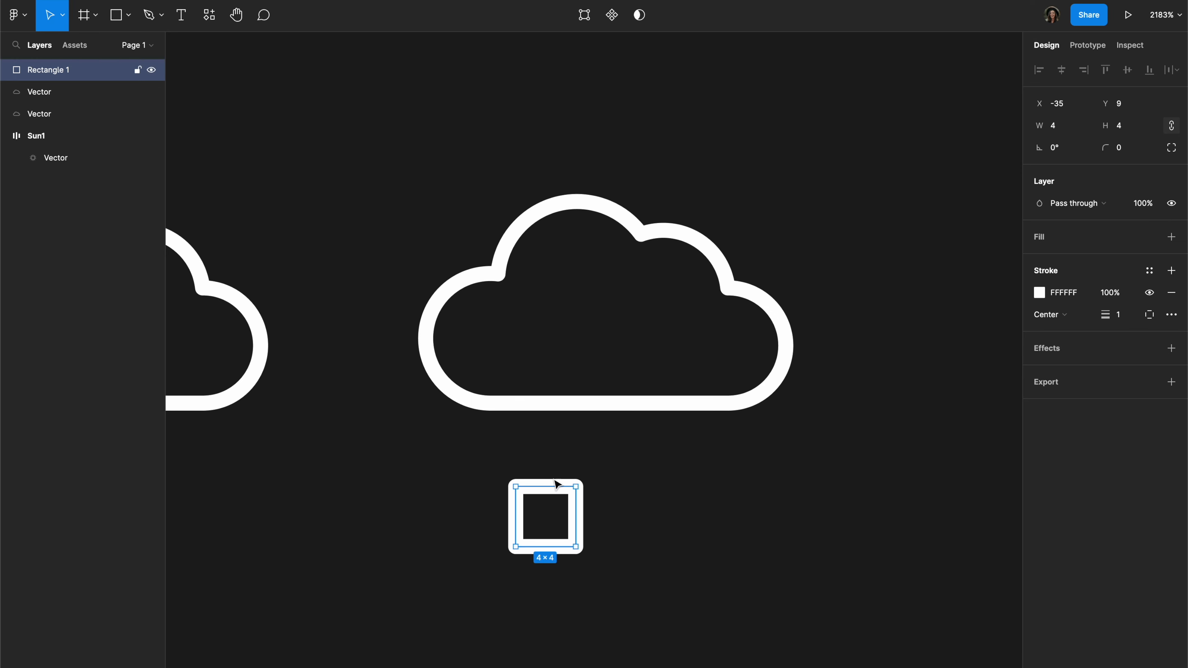
# Step: Add a vector point at the midpoint of the small square's top edge
pyautogui.scroll(5, 548, 492)
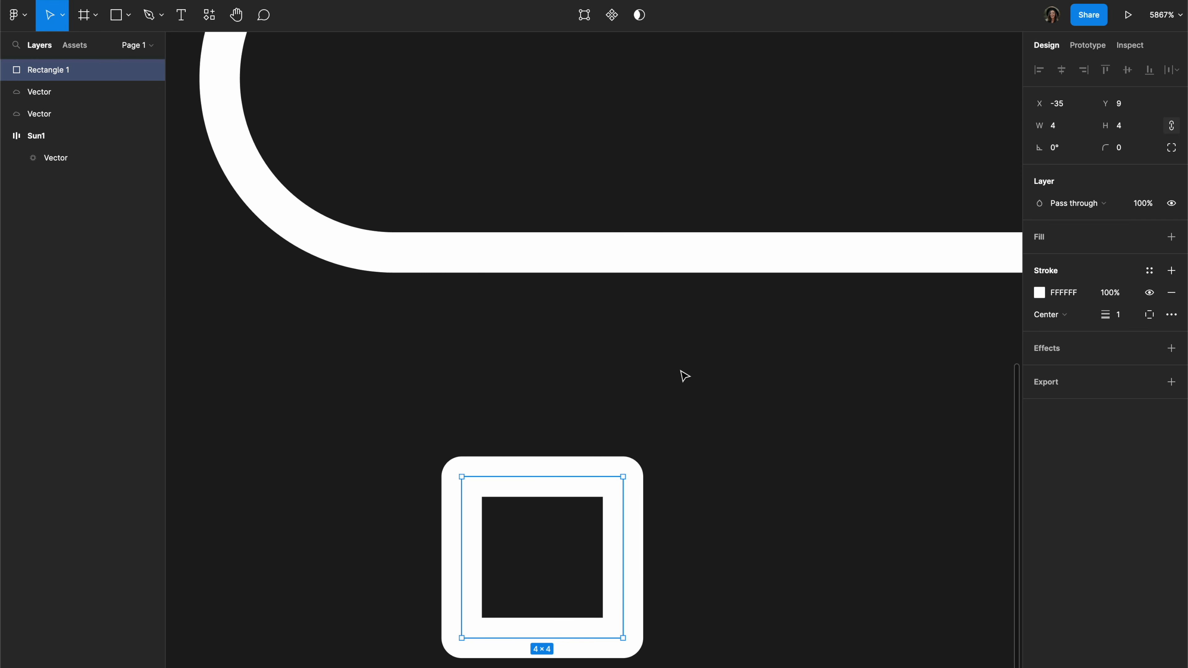
pyautogui.press('Return')
pyautogui.click(545, 478)
pyautogui.press('v')
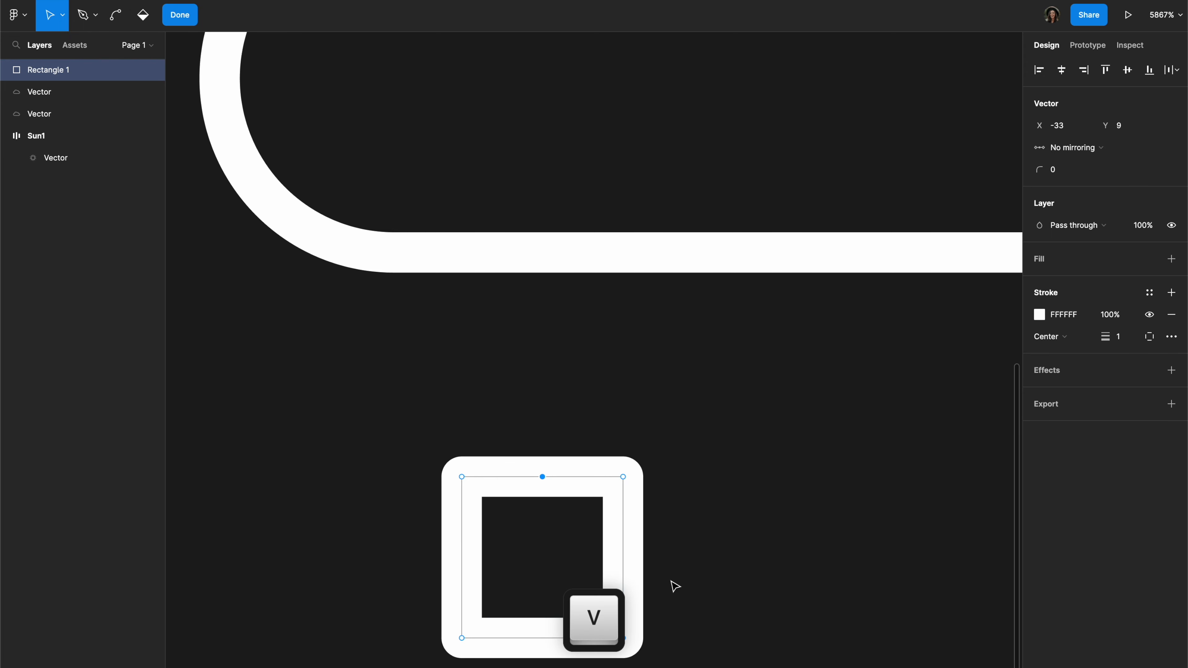
# Step: Round the two bottom corners of the small square below the cloud with a corner radius of 760
pyautogui.moveTo(751, 656); pyautogui.dragTo(310, 621)
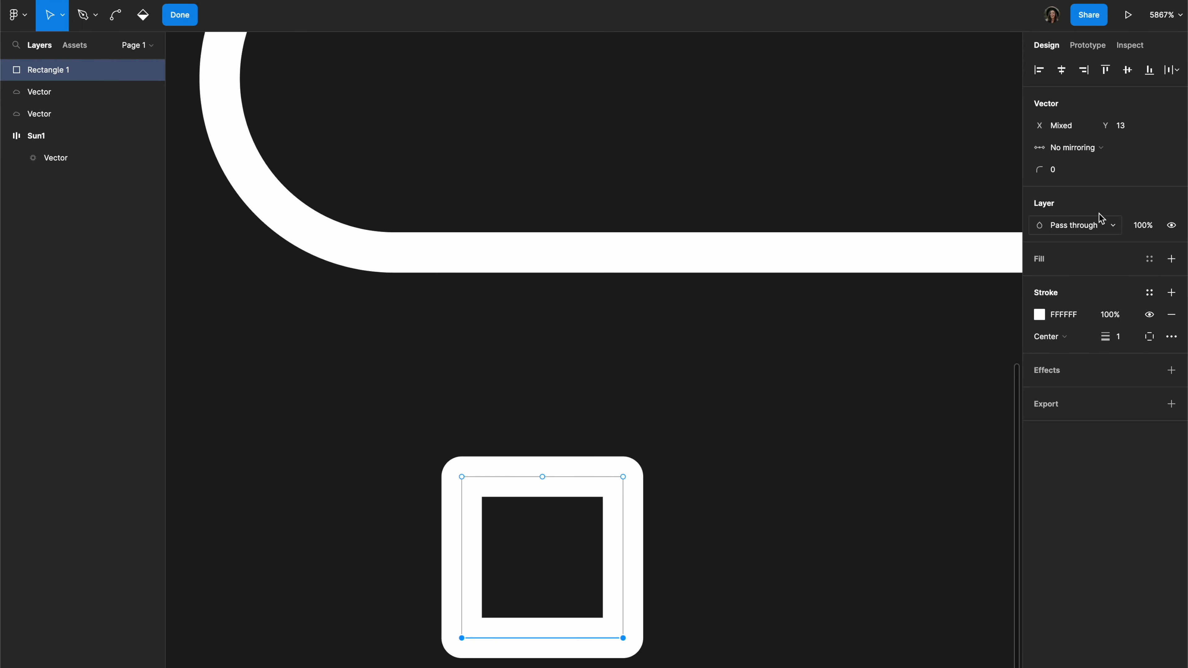
pyautogui.moveTo(1034, 171); pyautogui.dragTo(890, 177)
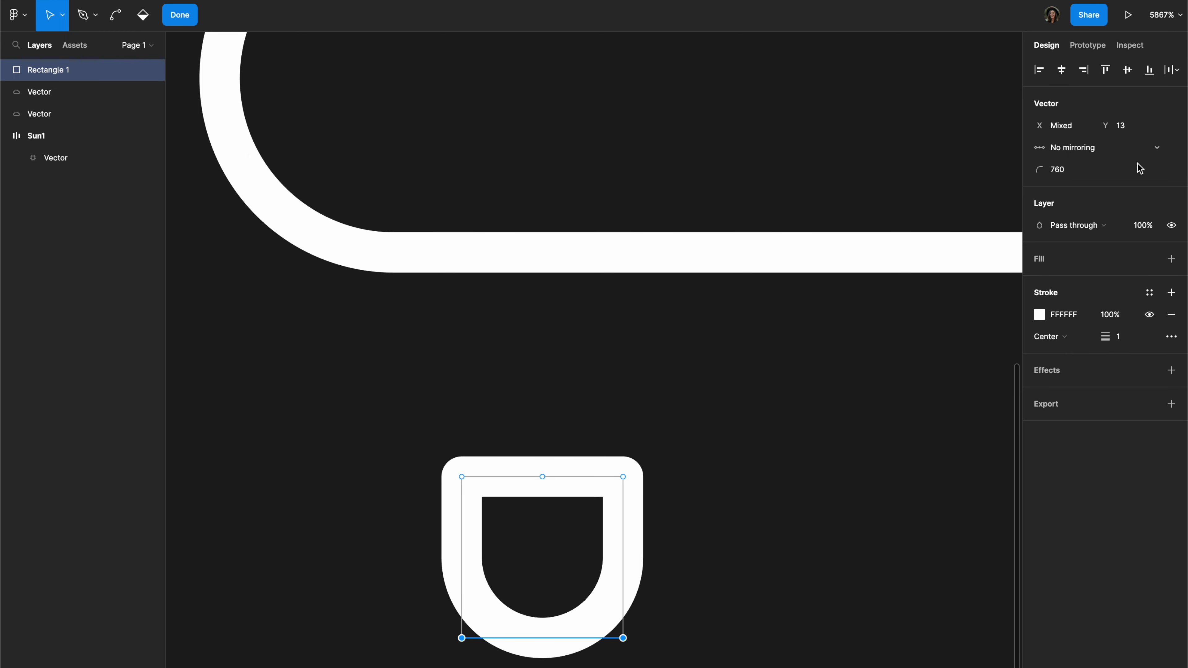
# Step: Remove the two upper corner points of the small shape, closing the path into a raindrop, and finish vector editing
pyautogui.scroll(-5, 463, 229)
pyautogui.click(462, 226)
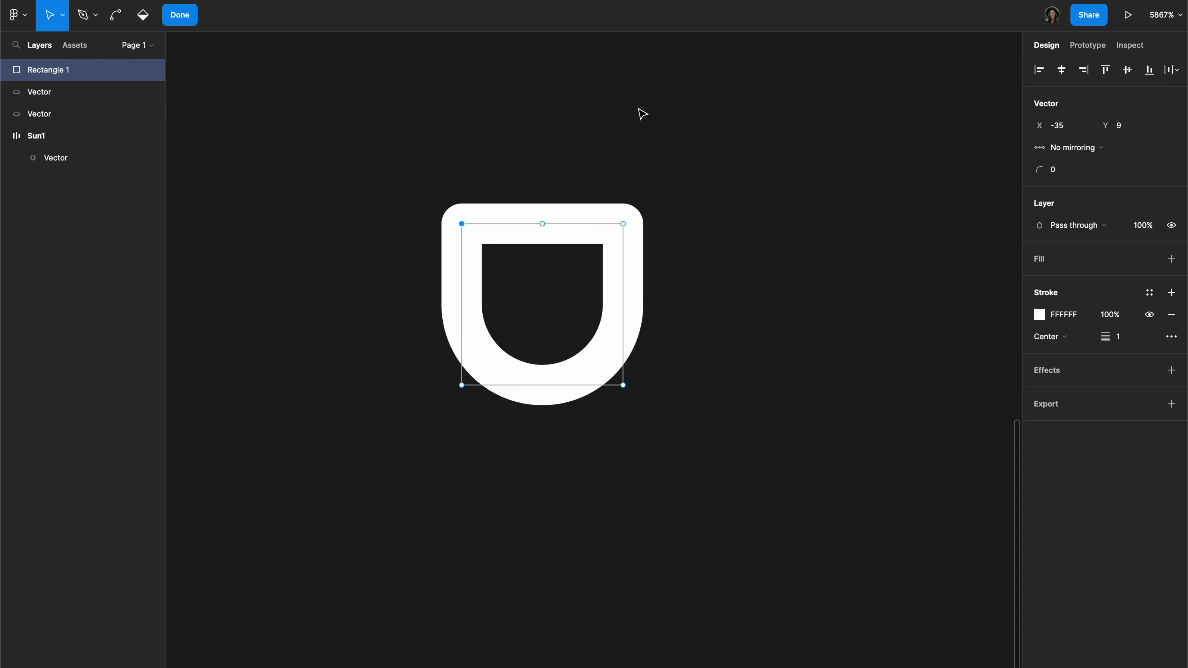
pyautogui.keyDown('shift'); pyautogui.click(624, 224); pyautogui.keyUp('shift')
pyautogui.press('shift')
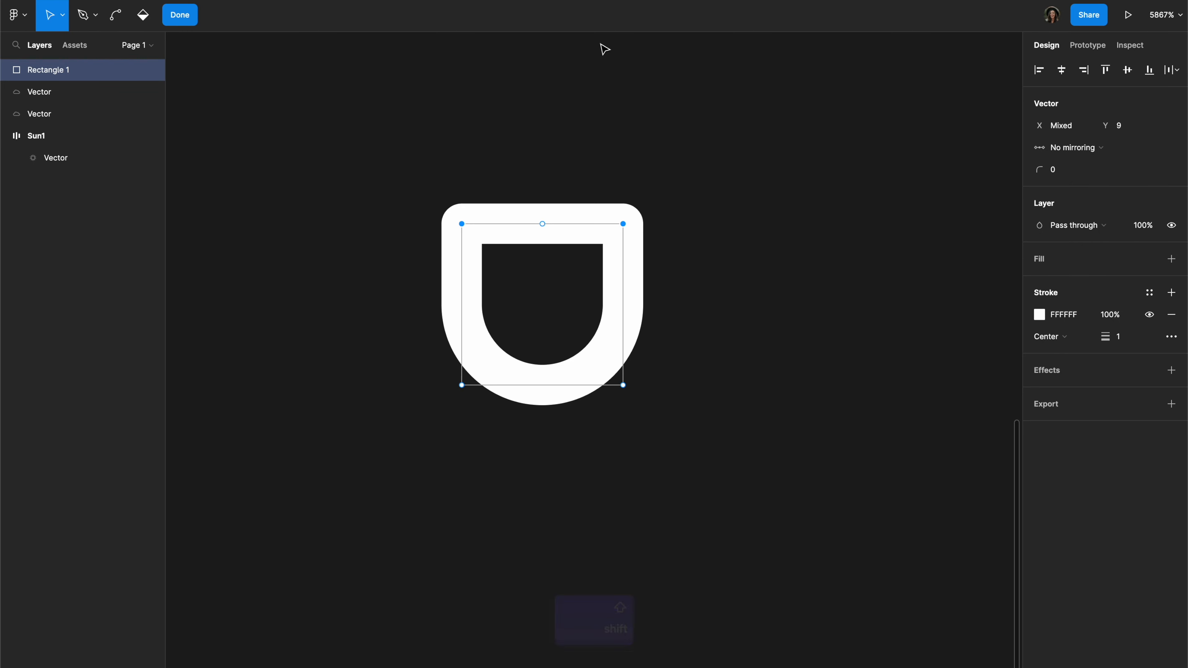
pyautogui.hotkey('shift', 'BackSpace')
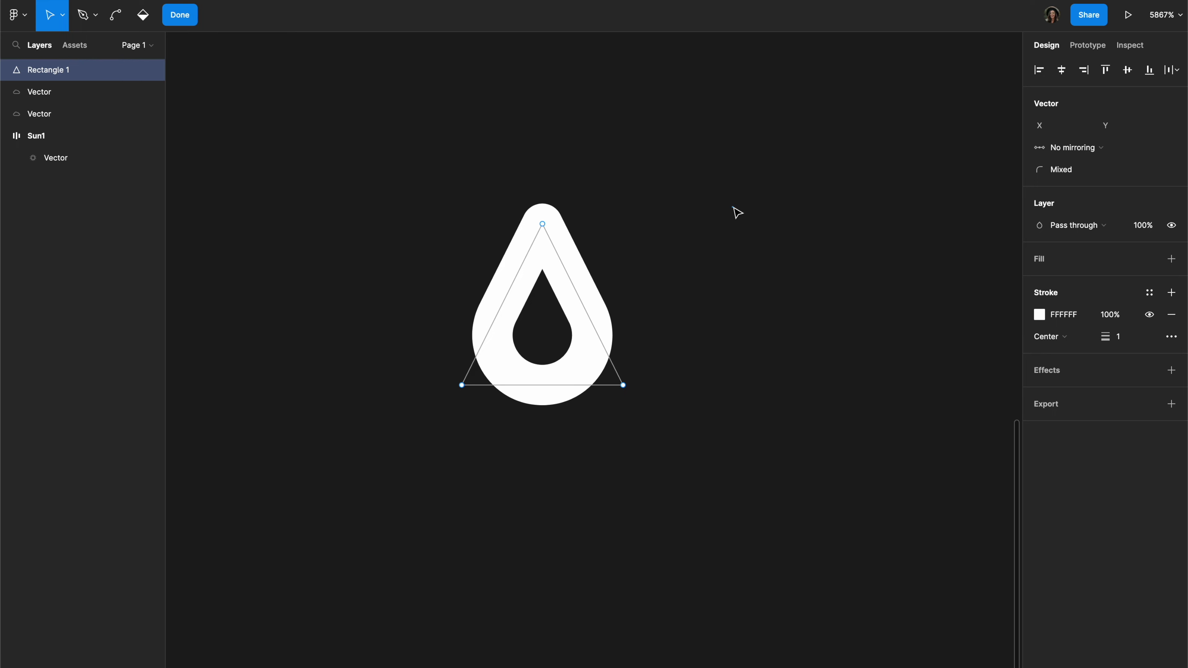
pyautogui.press('Escape')
pyautogui.scroll(-3, 578, 453)
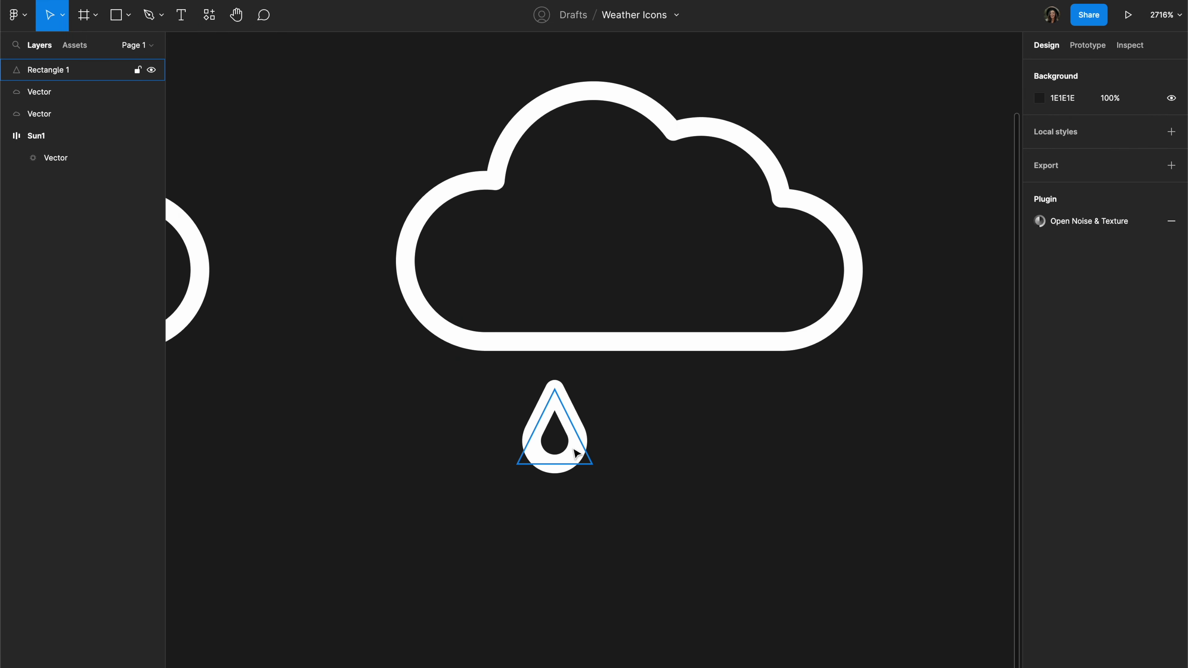
# Step: Duplicate the raindrop into a row of two above a row of three beneath the cloud, and flatten cloud and drops into one vector
pyautogui.moveTo(578, 453); pyautogui.dragTo(644, 538)
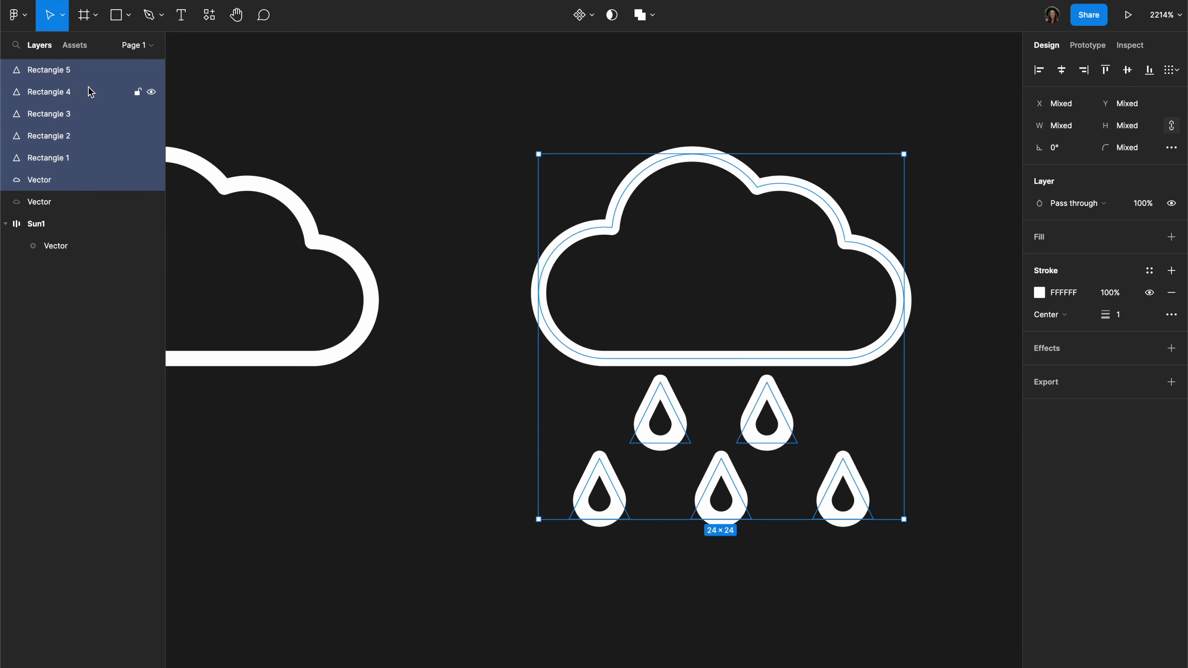
pyautogui.moveTo(428, 87); pyautogui.dragTo(856, 566)
pyautogui.press('super+e')
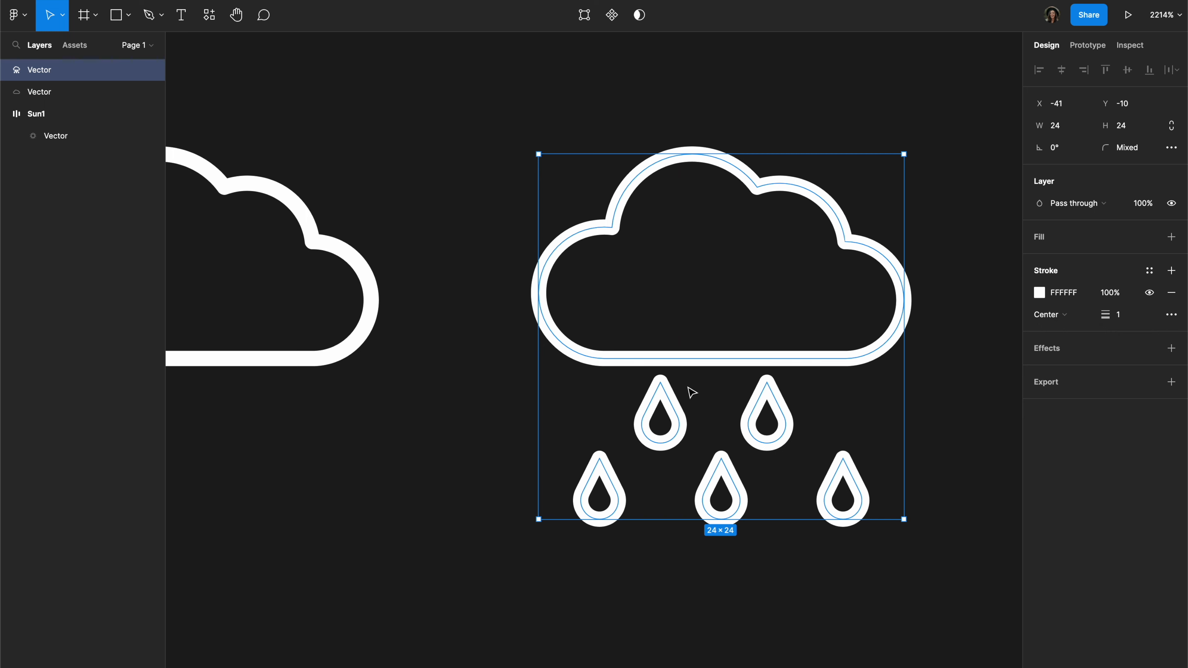
# Step: Try to move the first raindrop of the upper row away from the rest of the flattened icon
pyautogui.click(691, 414)
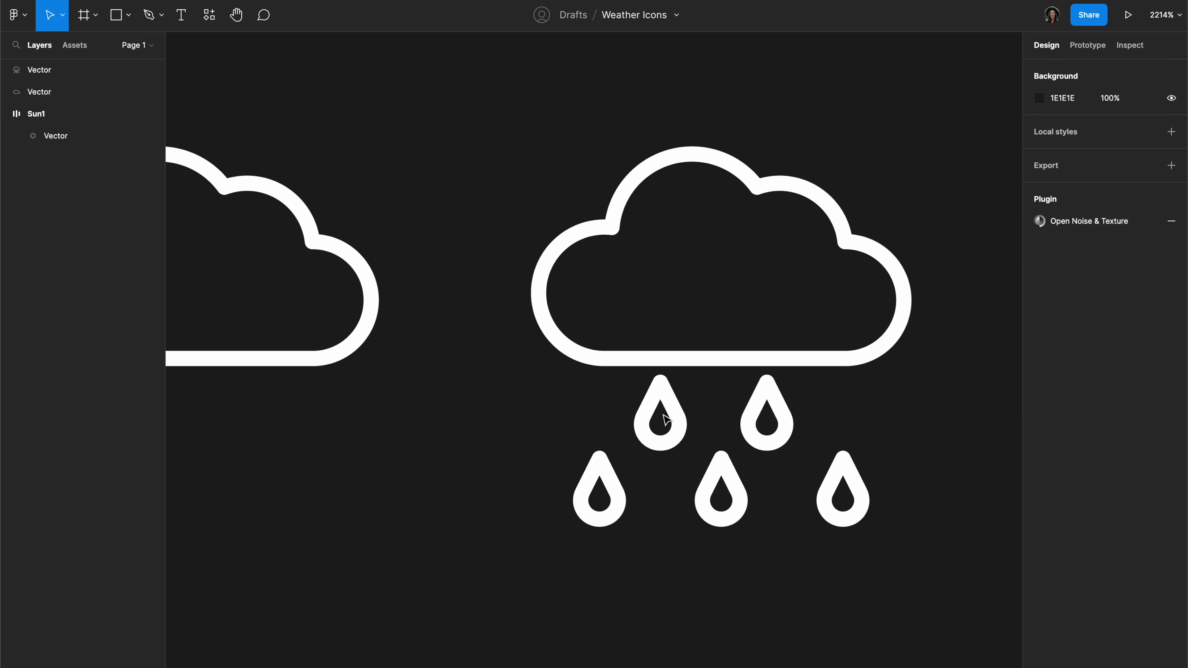
pyautogui.doubleClick(666, 419)
pyautogui.moveTo(608, 374); pyautogui.dragTo(747, 470)
pyautogui.moveTo(665, 424); pyautogui.dragTo(469, 403)
pyautogui.press('super+z')
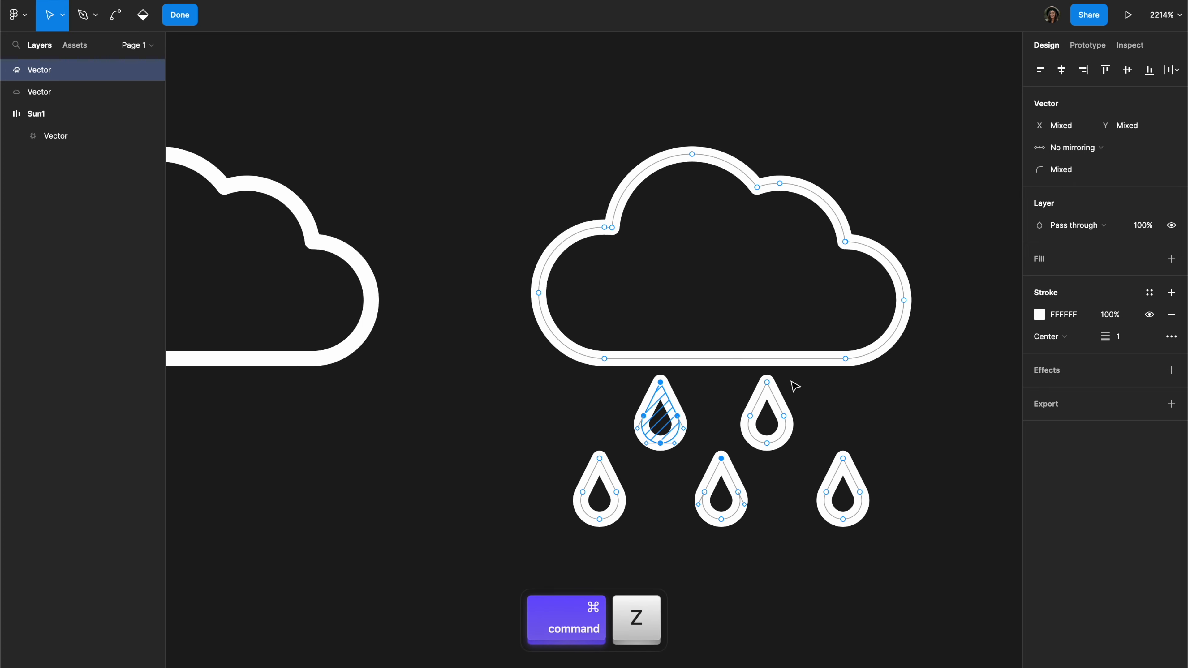
pyautogui.doubleClick(803, 598)
pyautogui.click(804, 599)
# Step: Move the last raindrop of the lower row slightly closer to the middle one and finish vector editing
pyautogui.click(791, 352)
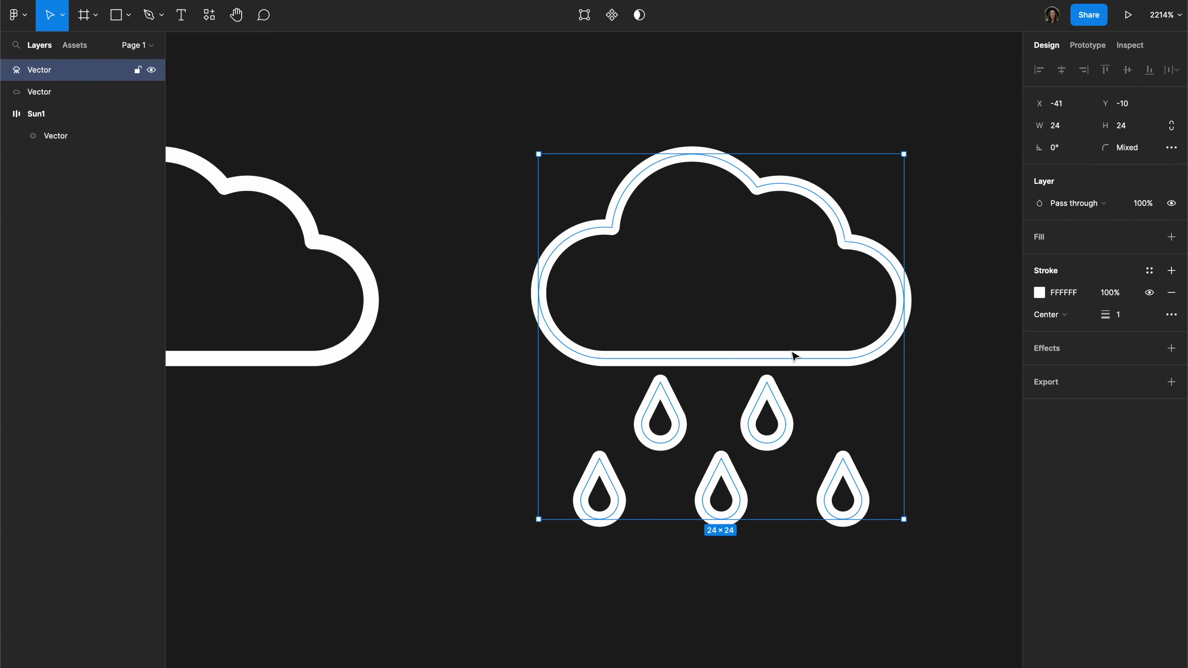
pyautogui.hscroll(3, 790, 355)
pyautogui.moveTo(609, 420); pyautogui.dragTo(748, 609)
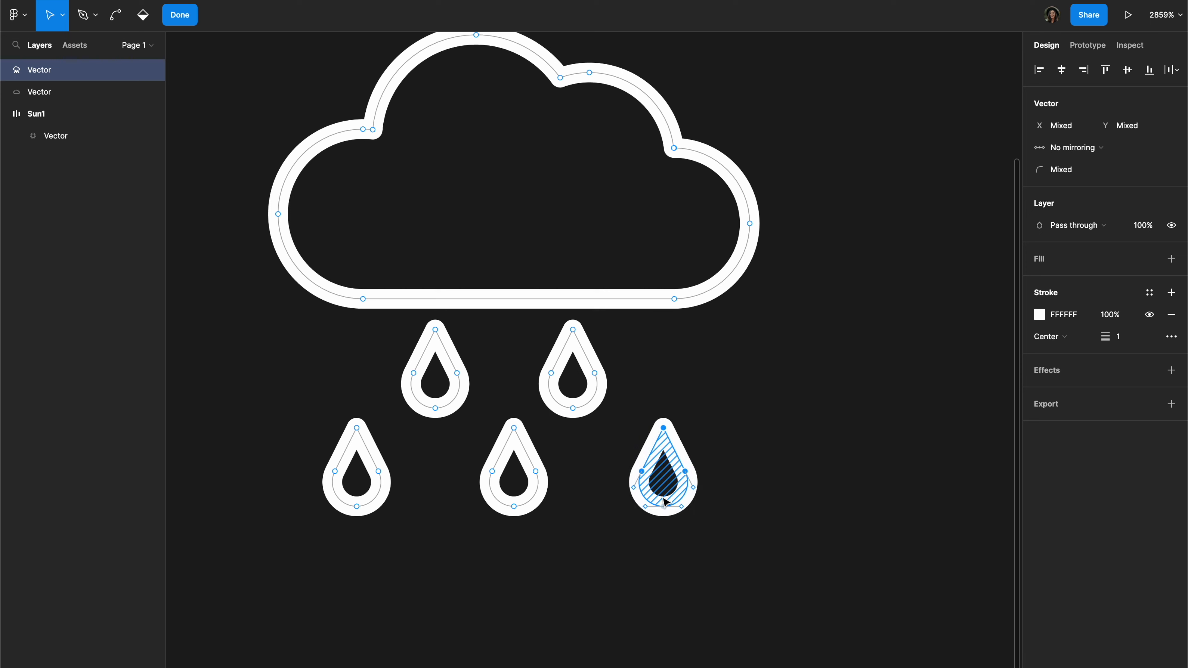
pyautogui.moveTo(661, 481); pyautogui.dragTo(652, 480)
pyautogui.doubleClick(792, 534)
pyautogui.click(792, 534)
pyautogui.scroll(-3, 791, 530)
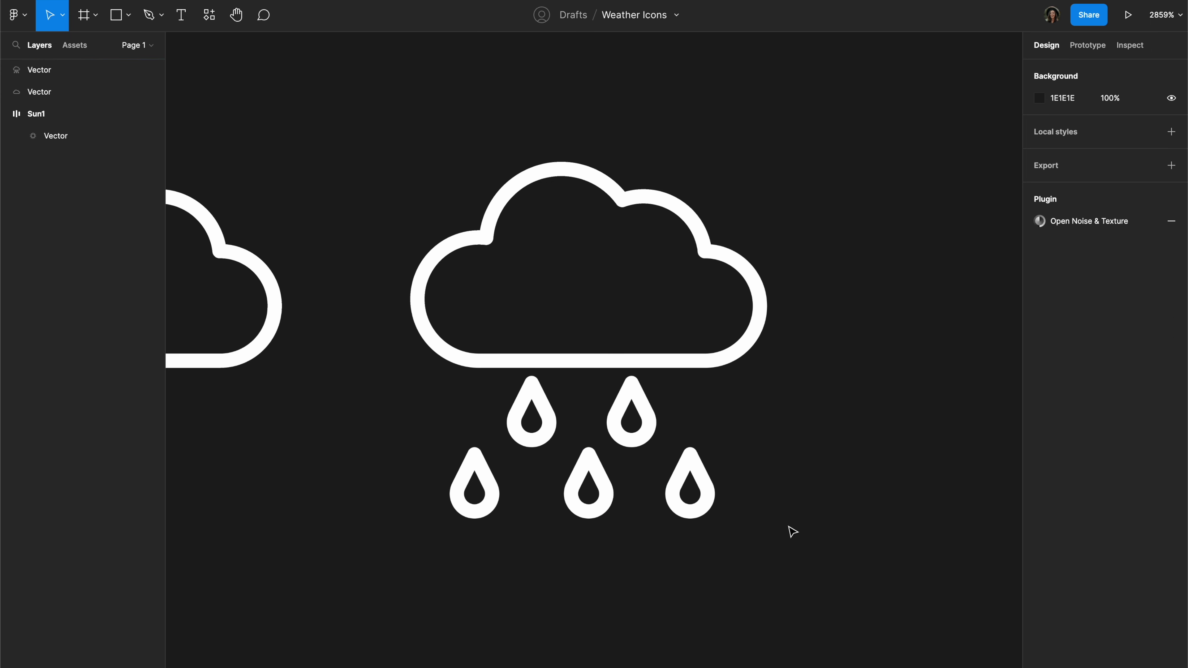
# Step: Duplicate the rain cloud icon and place the copy level with it, on the side away from the plain cloud
pyautogui.scroll(-5, 873, 517)
pyautogui.hscroll(1, 814, 515)
pyautogui.scroll(-3, 817, 519)
pyautogui.hscroll(3, 818, 520)
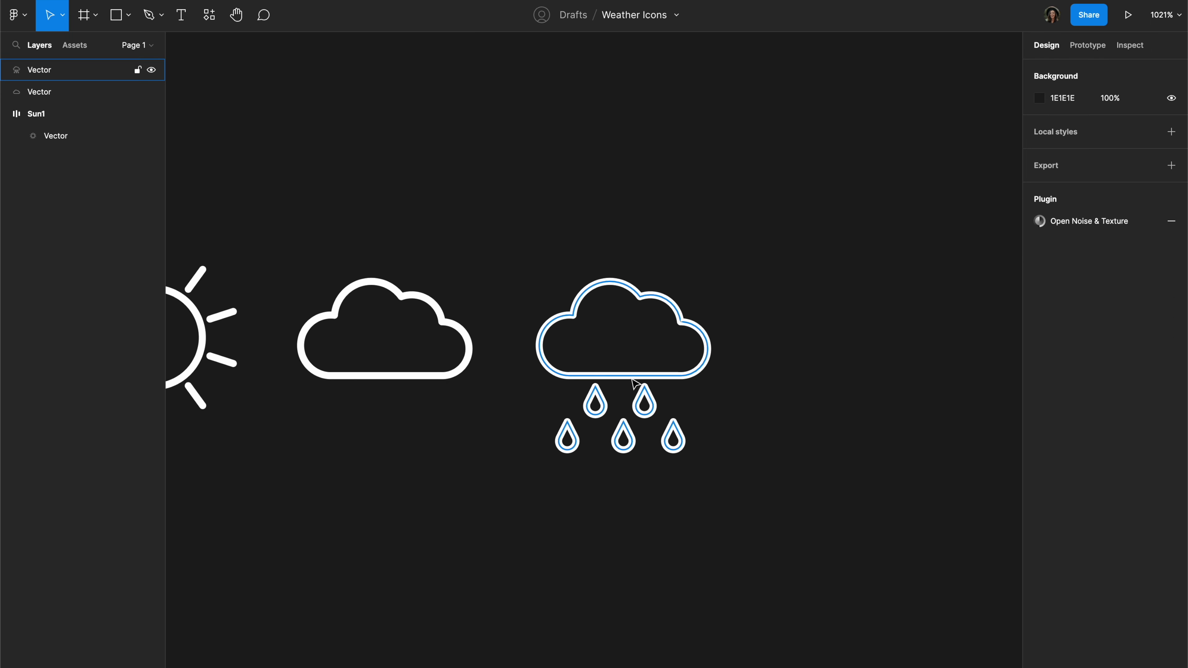
pyautogui.scroll(3, 632, 382)
pyautogui.click(634, 383)
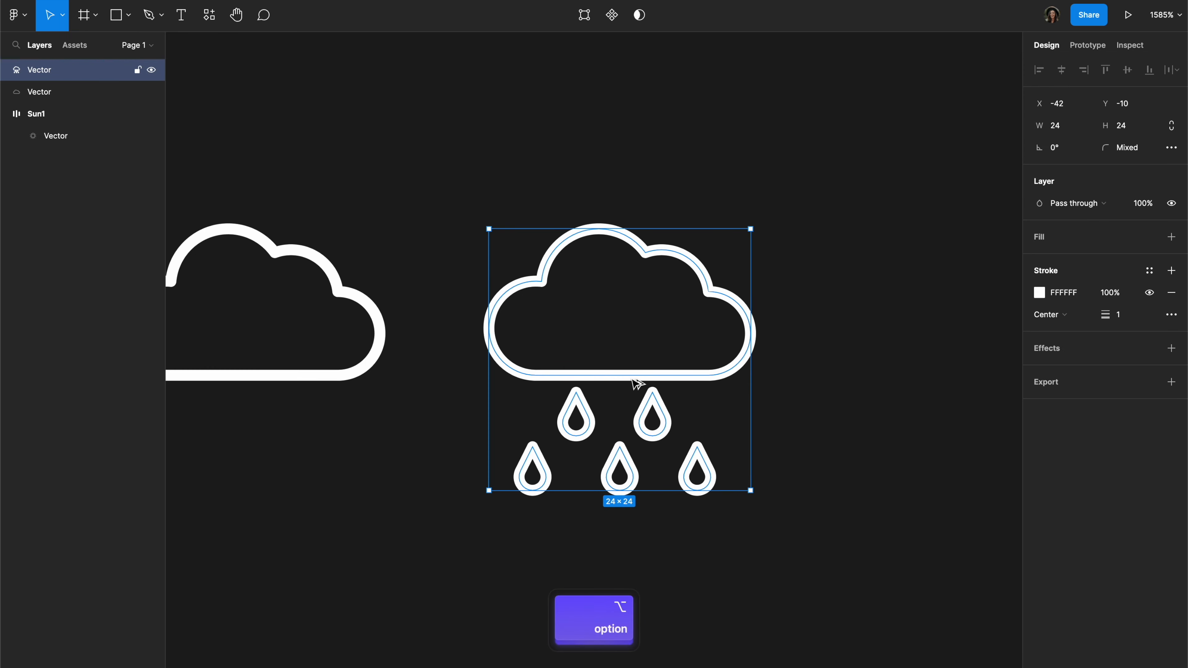
pyautogui.moveTo(634, 382); pyautogui.dragTo(952, 384)
pyautogui.hscroll(5, 729, 515)
pyautogui.scroll(1, 730, 515)
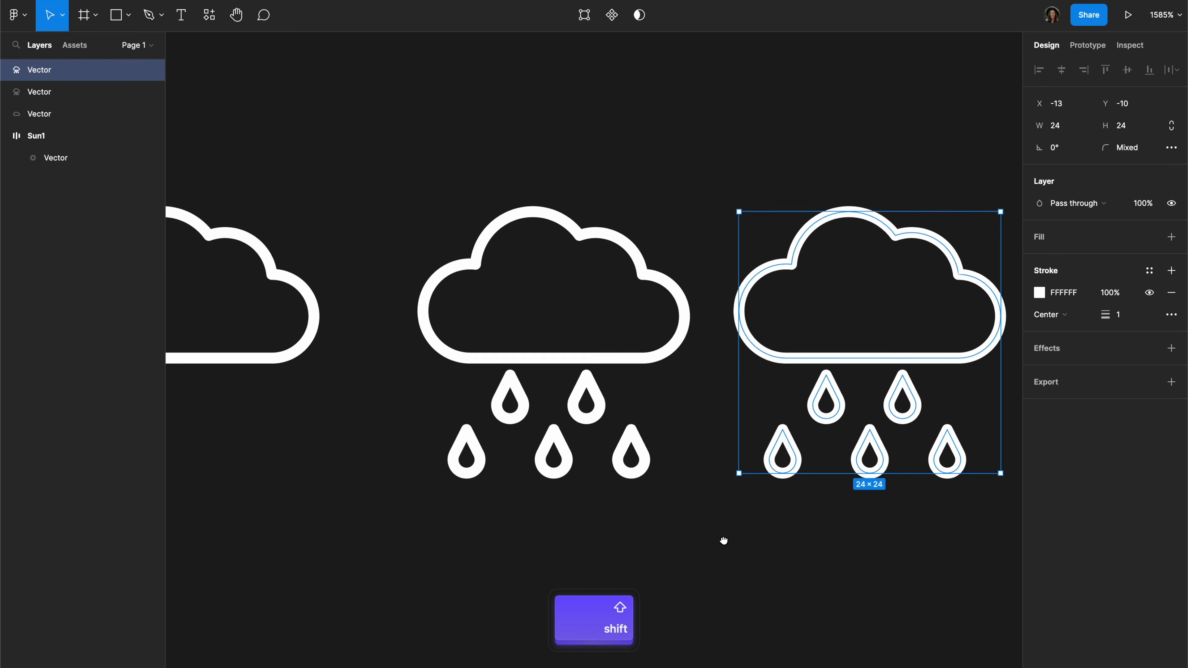
# Step: Delete the last raindrop of the lower row in the duplicated rain cloud
pyautogui.doubleClick(818, 521)
pyautogui.moveTo(853, 557); pyautogui.dragTo(782, 468)
pyautogui.press('BackSpace')
# Step: Start a lightning bolt with the Pen tool, drawing a 45° downward segment beside the upper raindrops of the duplicated icon
pyautogui.press('p')
pyautogui.scroll(5, 799, 477)
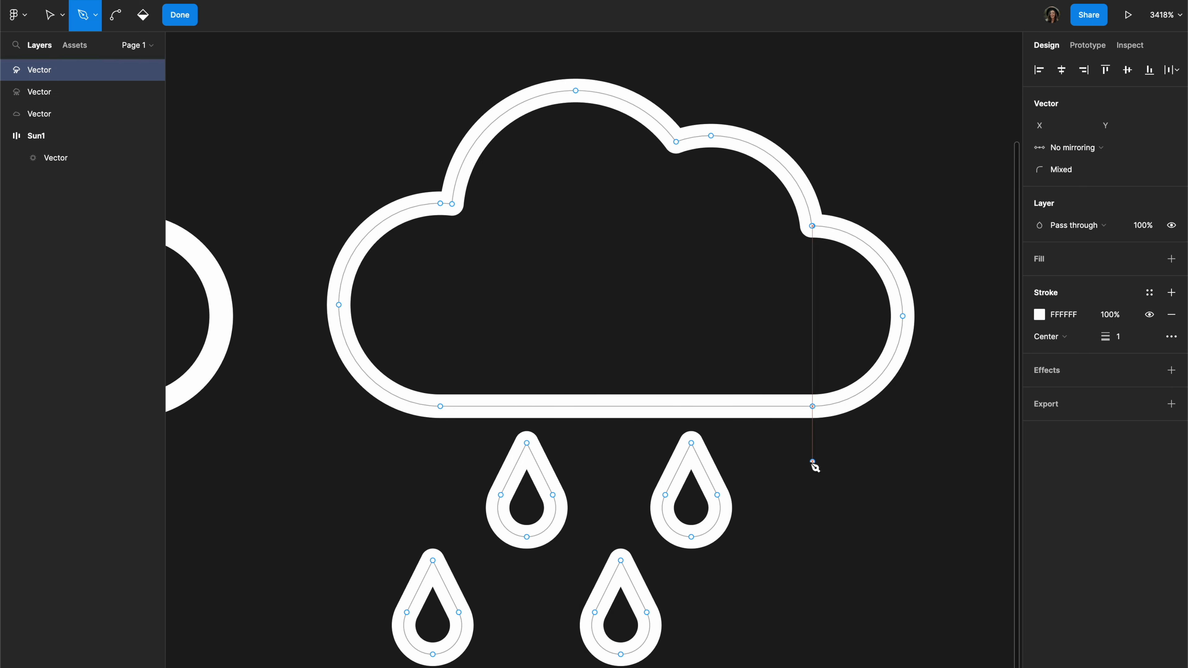
pyautogui.press('Escape')
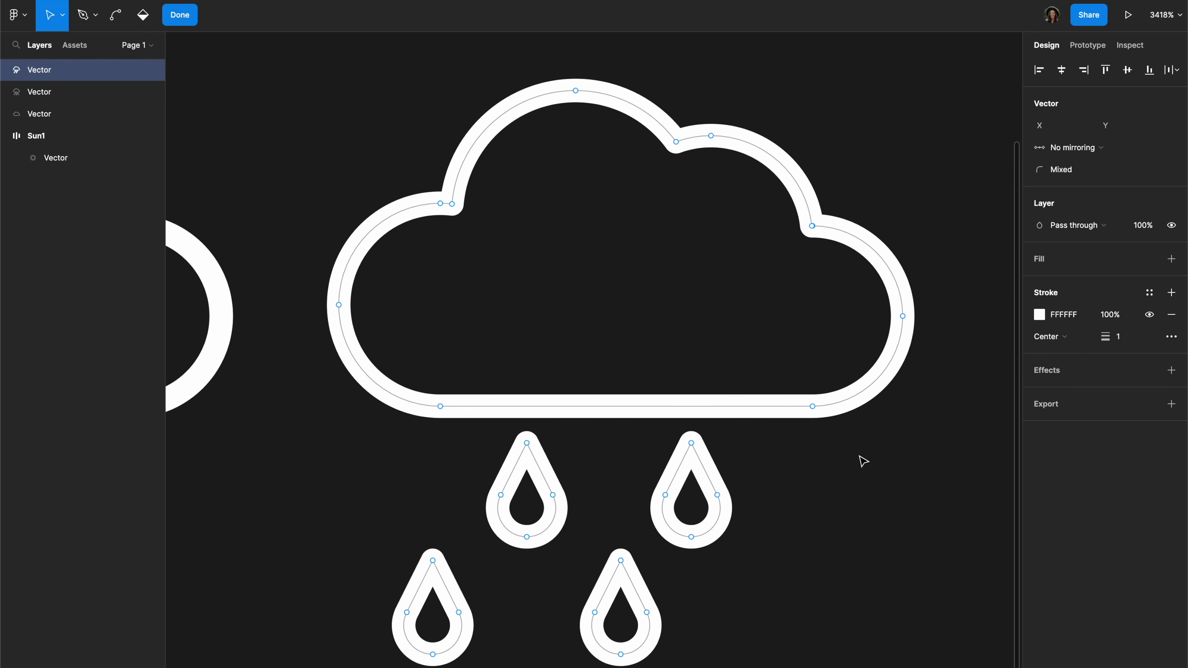
pyautogui.press('p')
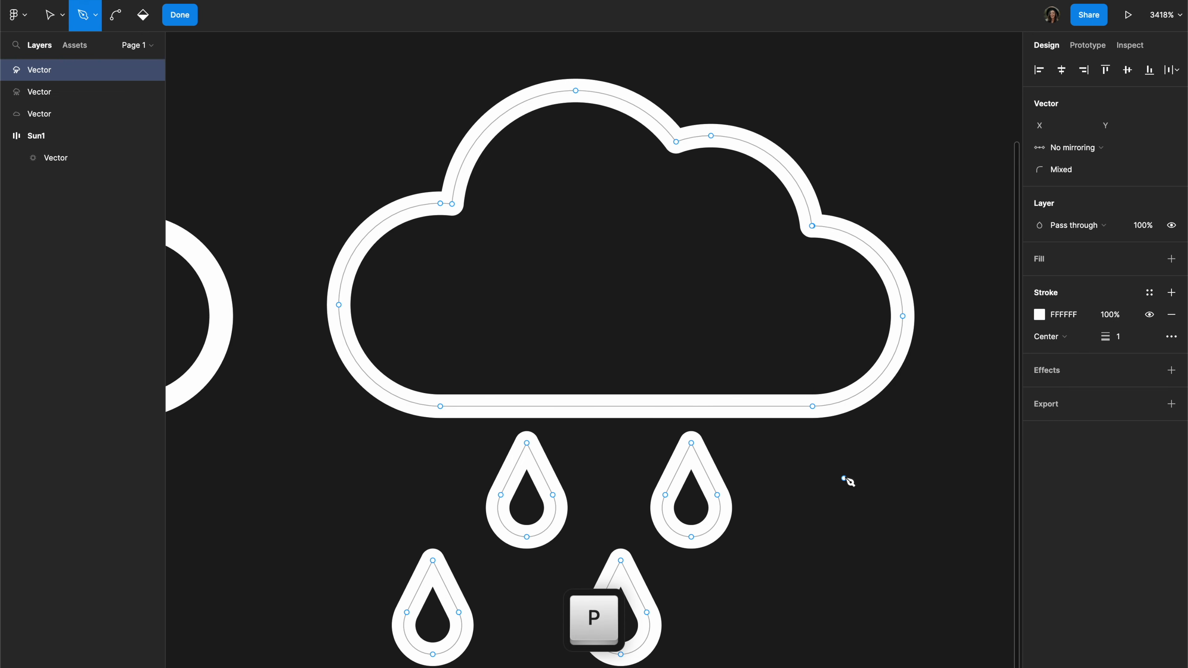
pyautogui.click(813, 474)
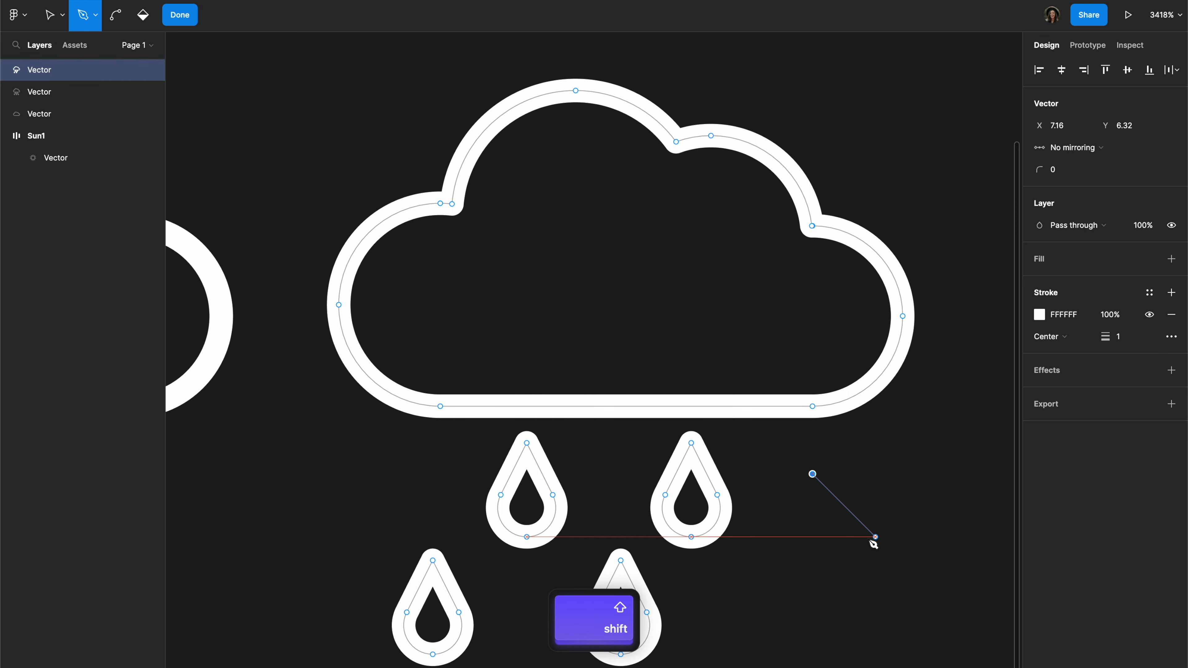
pyautogui.click(868, 529)
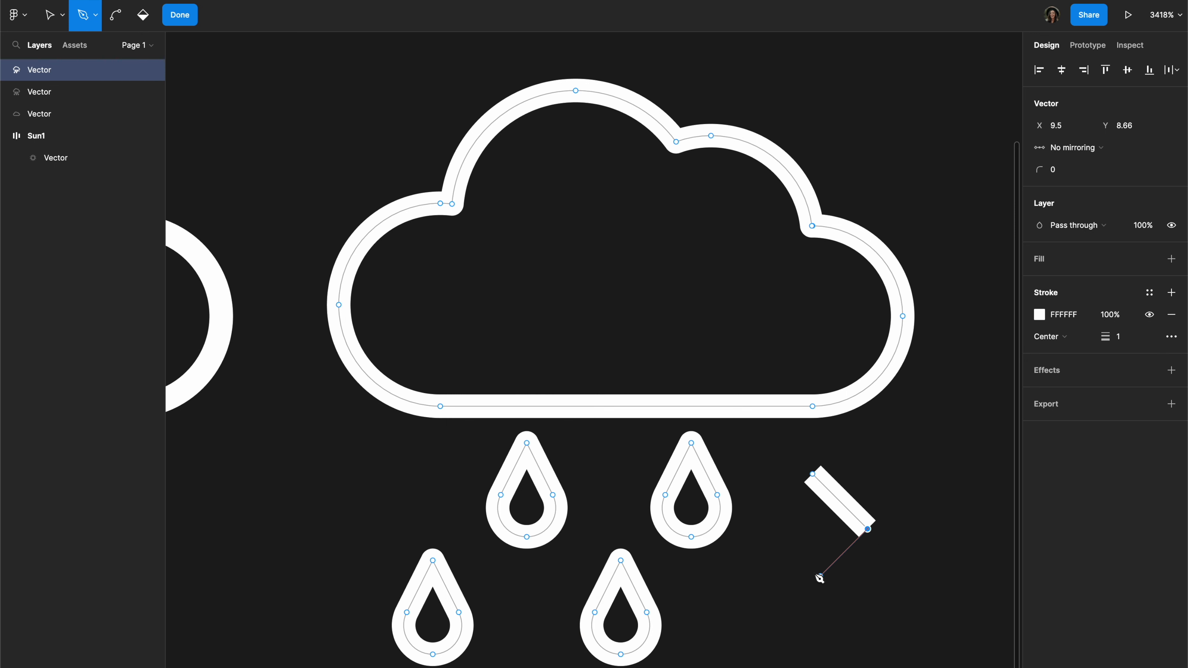
pyautogui.click(821, 576)
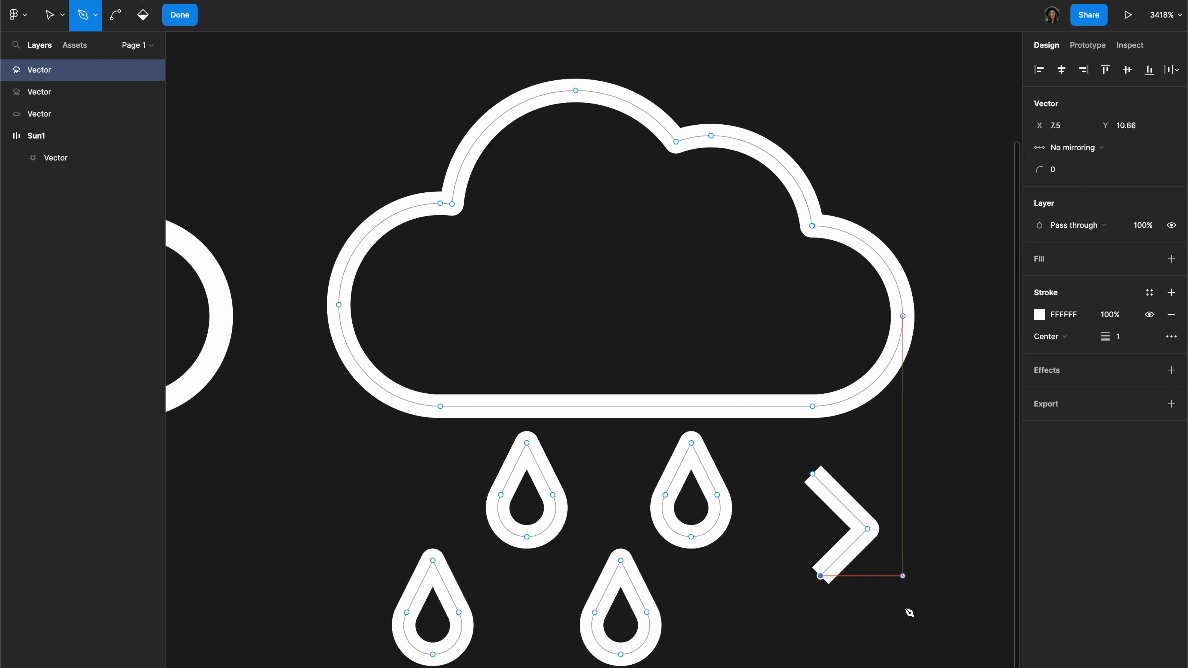
pyautogui.press('super')
pyautogui.press('super+z')
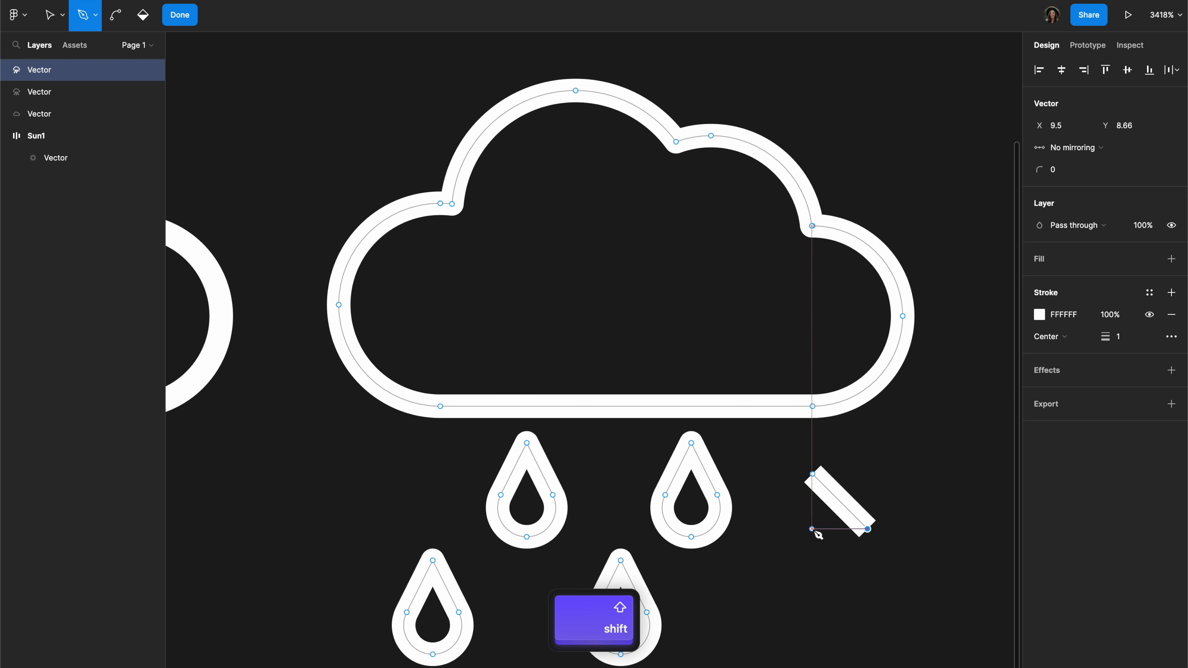
# Step: Complete the bolt's zigzag with a horizontal segment back beneath its start point and a second diagonal parallel to the first
pyautogui.keyDown('shift'); pyautogui.click(812, 529); pyautogui.keyUp('shift')
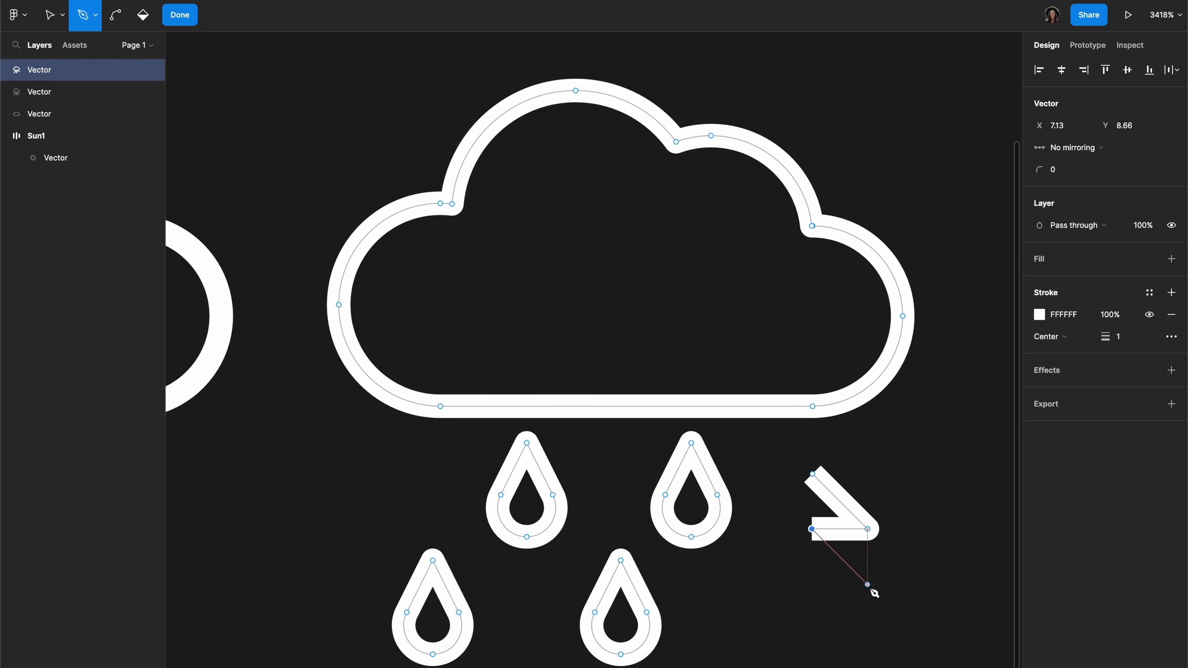
pyautogui.click(868, 585)
pyautogui.press('v')
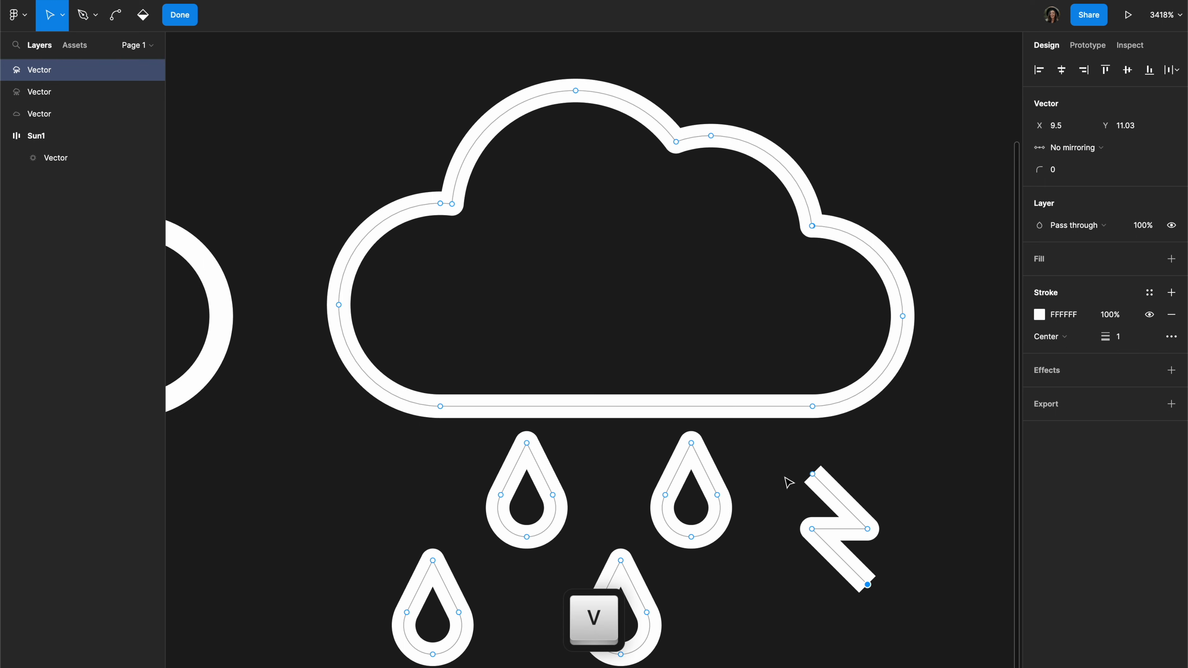
# Step: Lengthen the lightning bolt by raising its upper endpoint and lowering its lower endpoint, and finish vector editing
pyautogui.moveTo(812, 475); pyautogui.dragTo(812, 456)
pyautogui.click(868, 585)
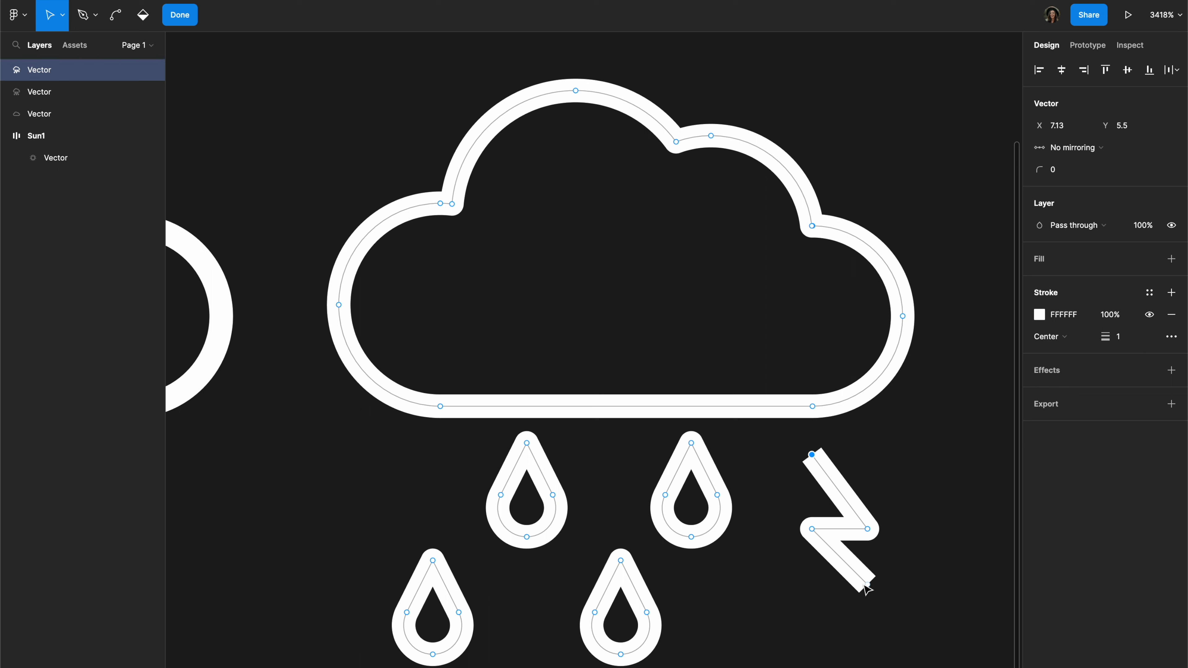
pyautogui.moveTo(866, 602); pyautogui.dragTo(869, 614)
pyautogui.press('Escape')
# Step: Set the stroke end caps of the thunderstorm icon to Round
pyautogui.click(1136, 336)
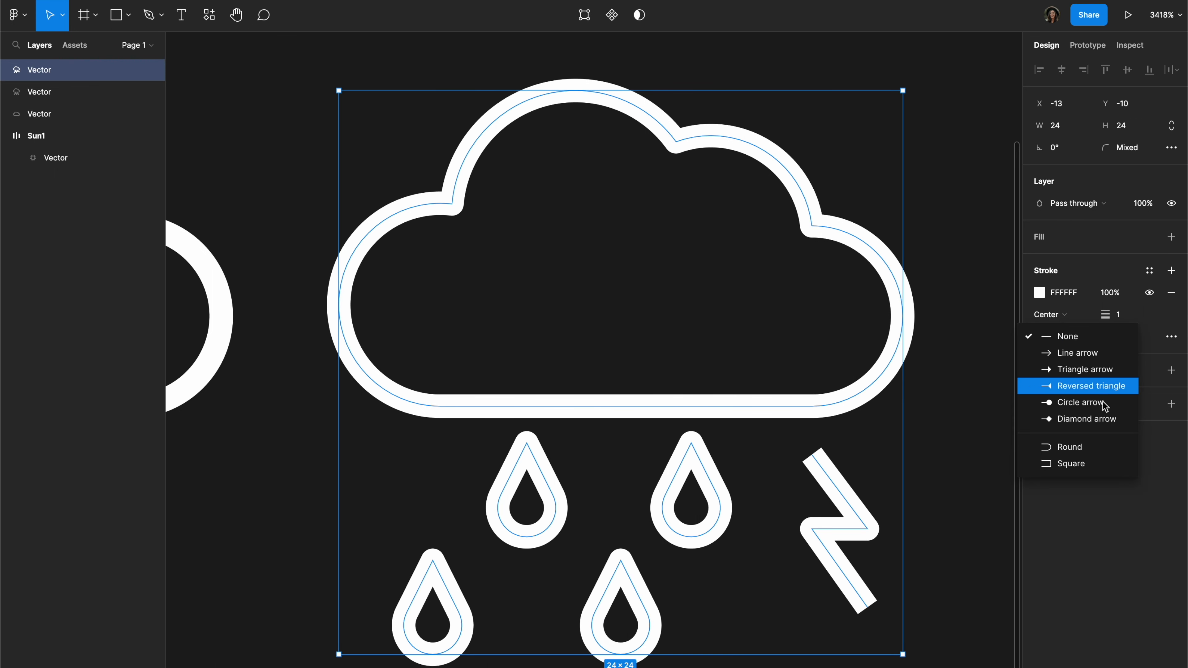
pyautogui.click(1083, 452)
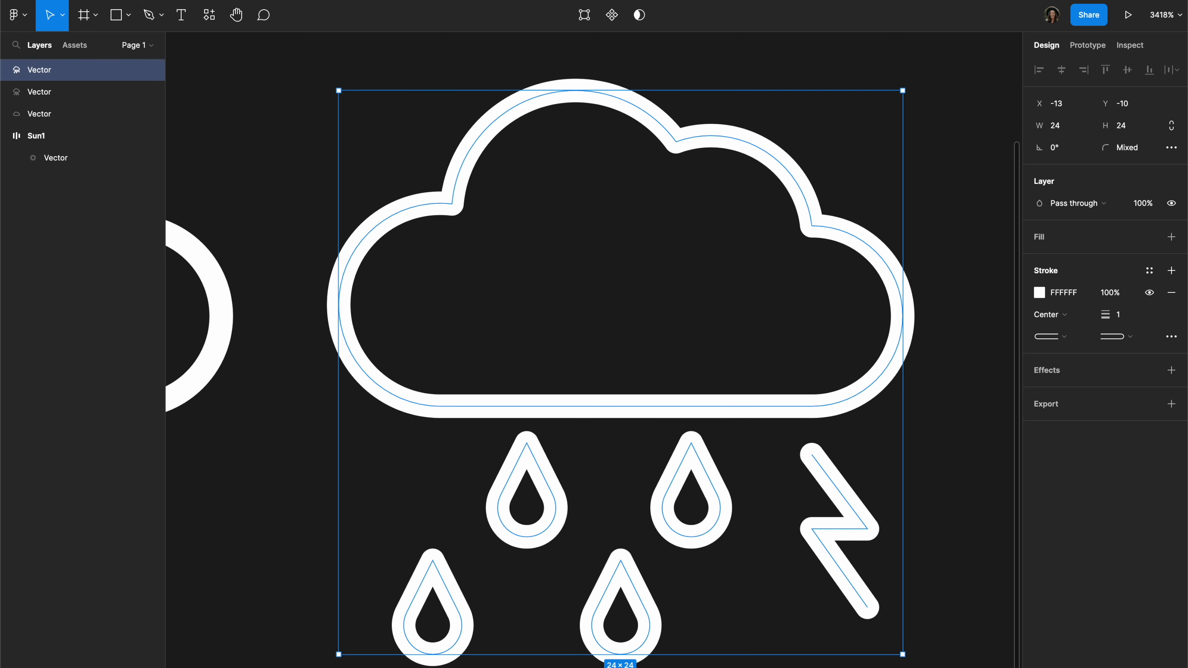
pyautogui.click(954, 512)
pyautogui.scroll(-4, 855, 476)
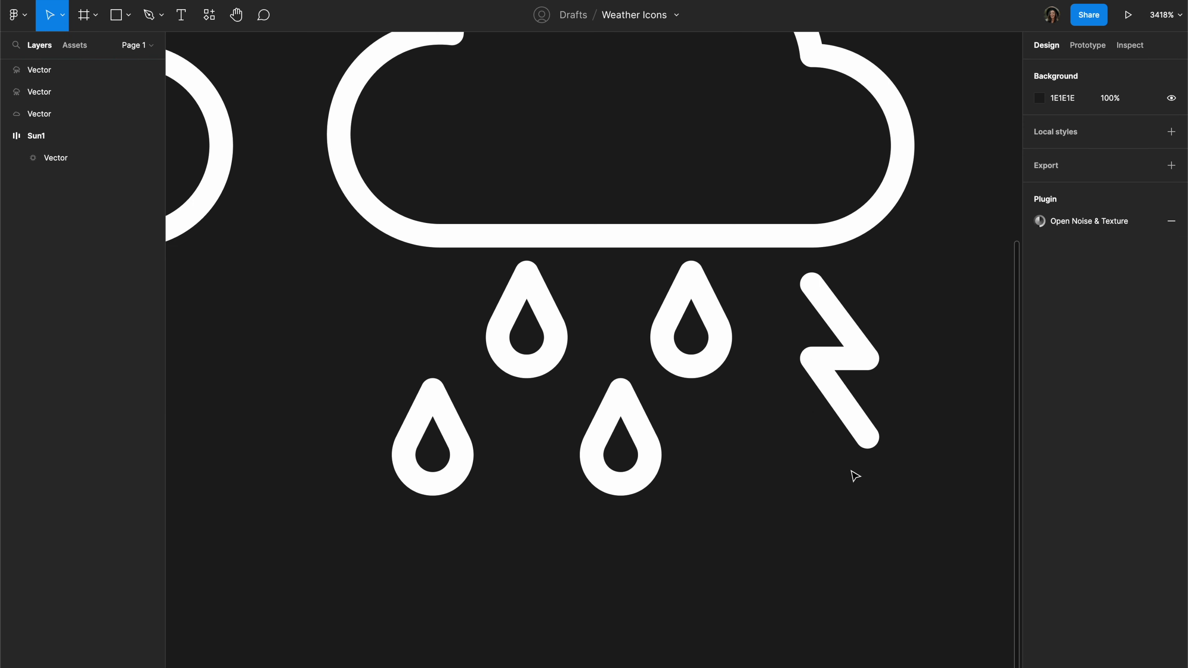
pyautogui.click(823, 373)
pyautogui.scroll(-6, 826, 374)
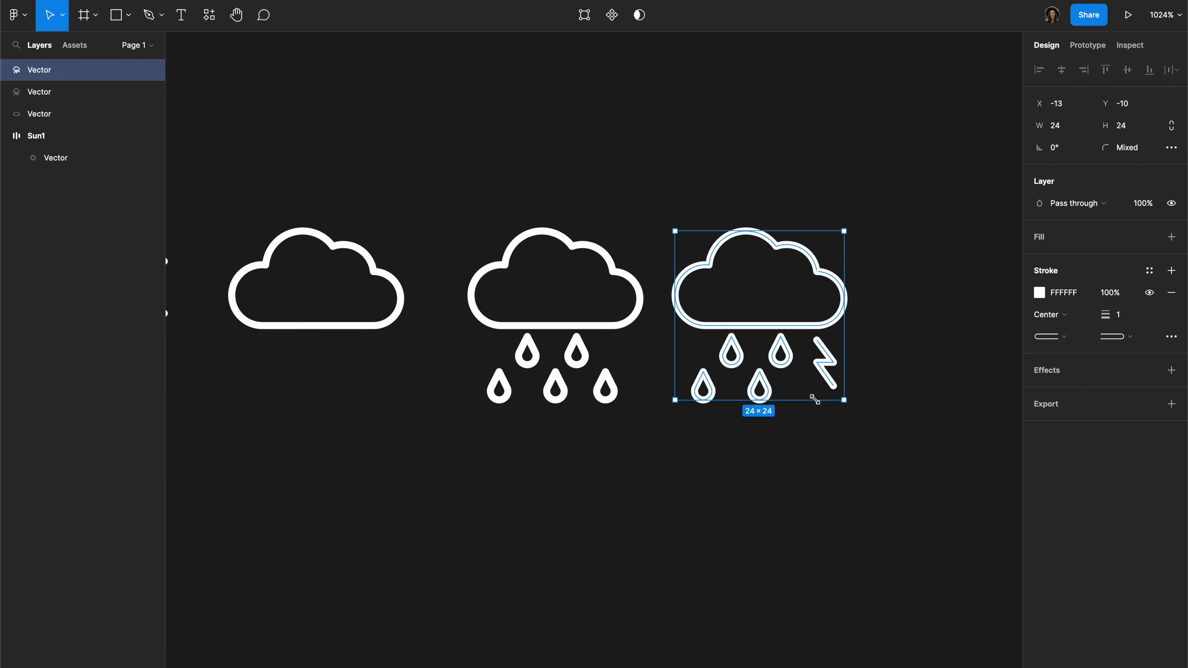
pyautogui.scroll(5, 814, 400)
pyautogui.scroll(-5, 639, 426)
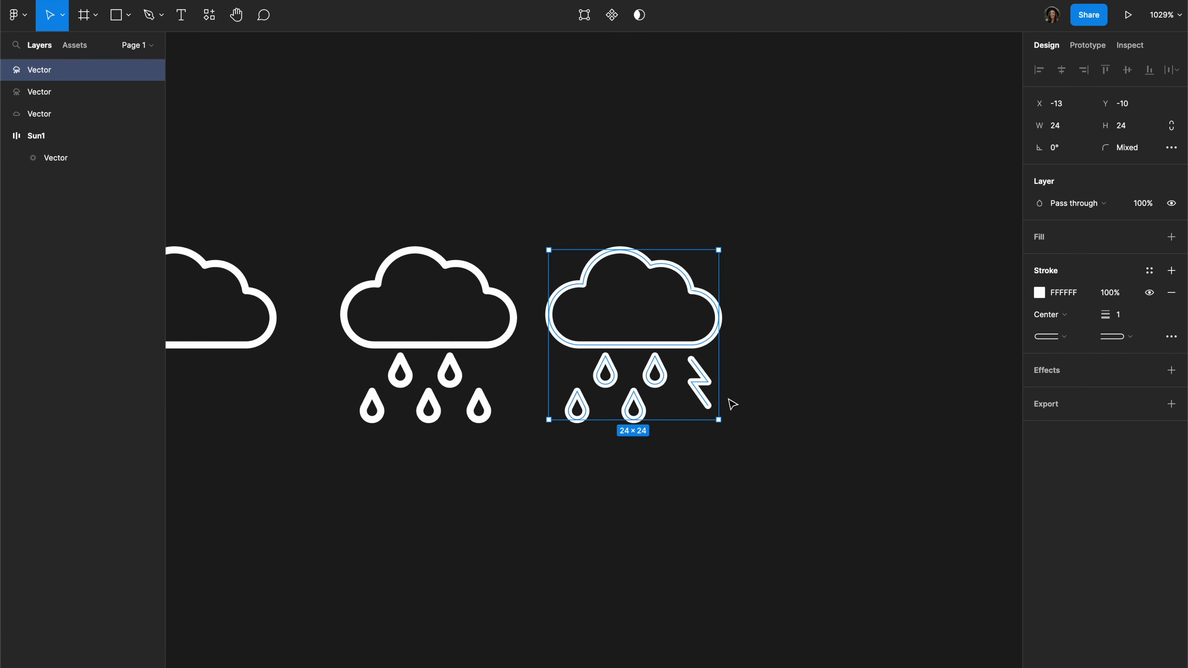
pyautogui.click(835, 313)
pyautogui.doubleClick(695, 366)
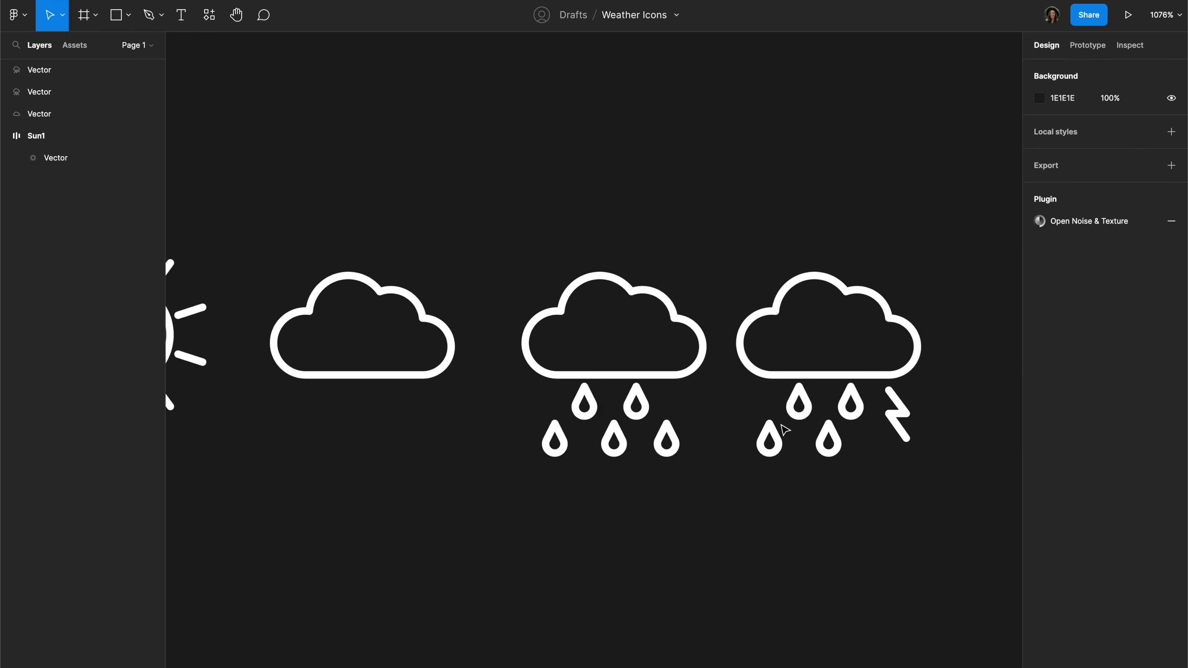